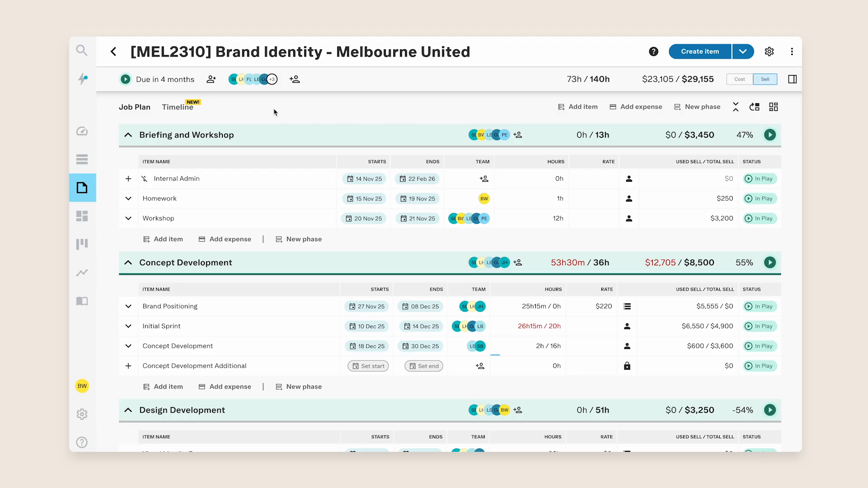
# Open the job's Timeline view, look over the available time scales and set the scale to Week
pyautogui.click(183, 113)
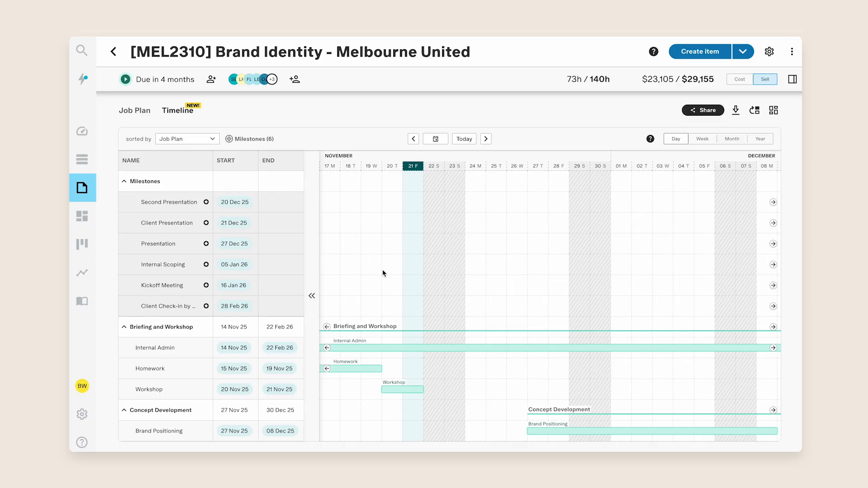
pyautogui.scroll(-5, 382, 273)
pyautogui.scroll(2, 384, 273)
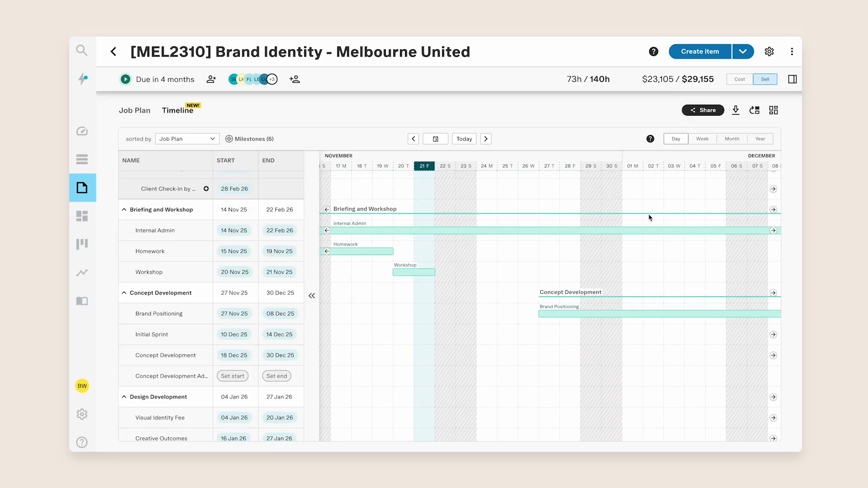
pyautogui.click(701, 140)
pyautogui.click(736, 141)
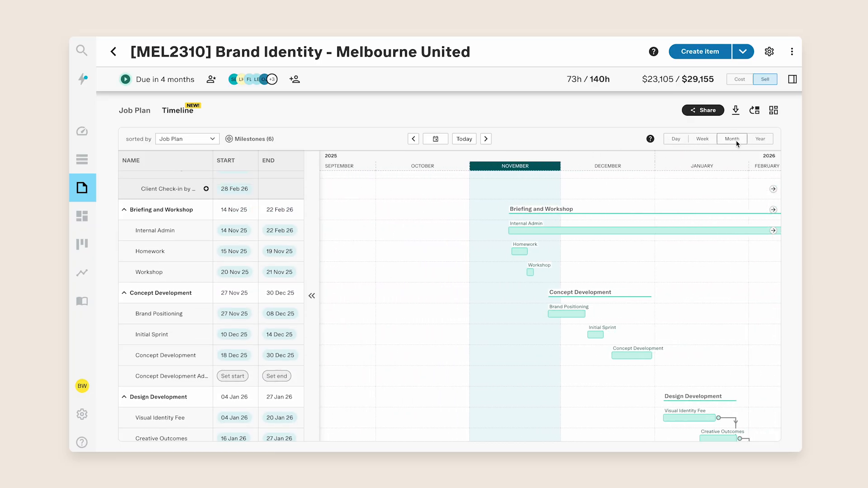
pyautogui.click(760, 139)
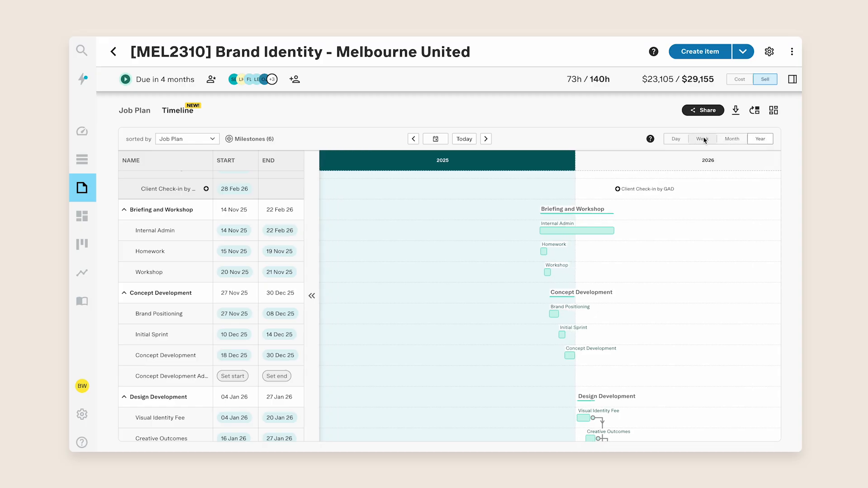
pyautogui.click(702, 139)
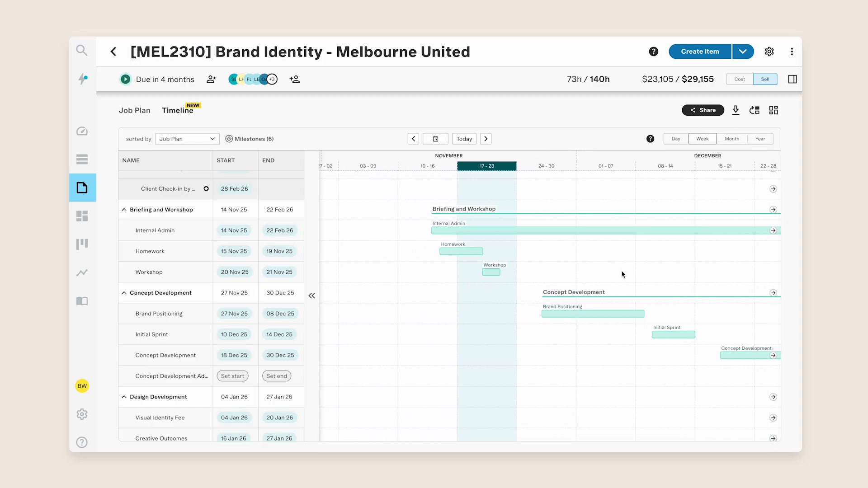
# Examine the weekly schedule of phases and items, including the end of Internal Admin and the start of Briefing and Workshop
pyautogui.scroll(-1, 622, 272)
pyautogui.hscroll(1, 622, 272)
pyautogui.scroll(1, 621, 272)
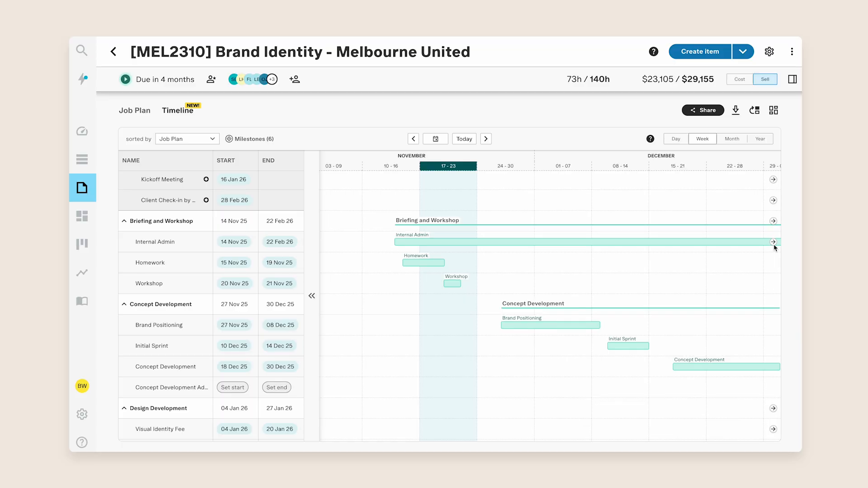
pyautogui.click(773, 241)
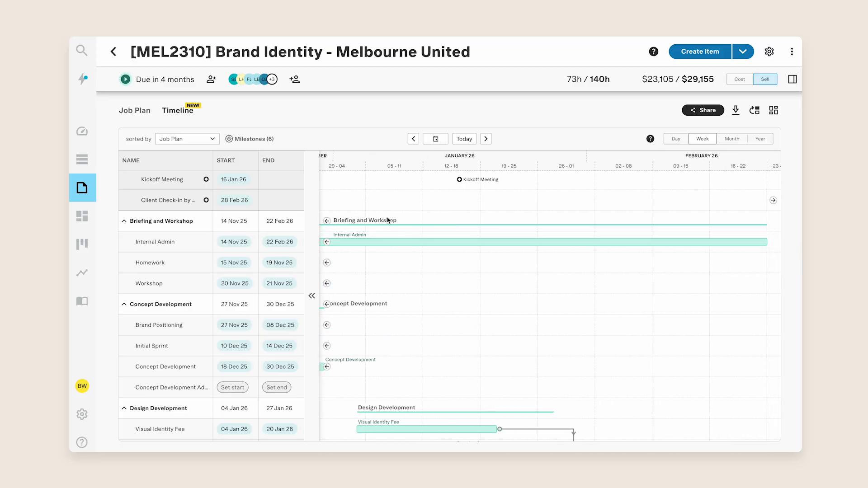
pyautogui.click(327, 220)
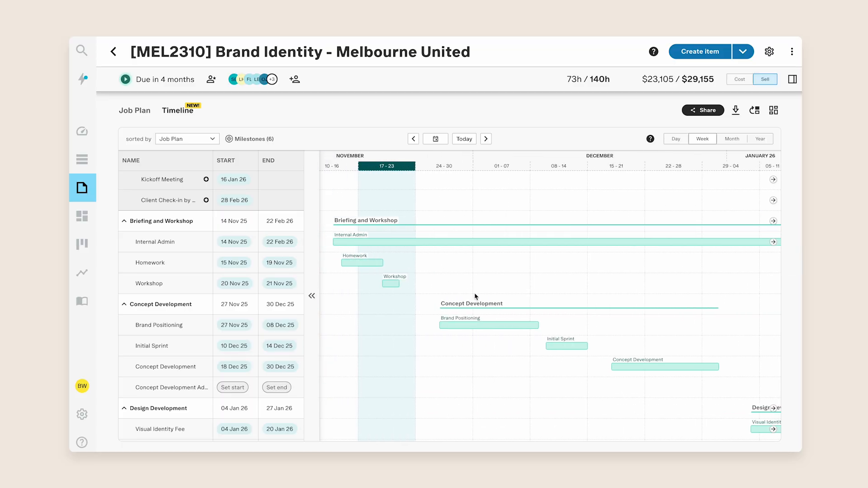
pyautogui.scroll(-5, 478, 294)
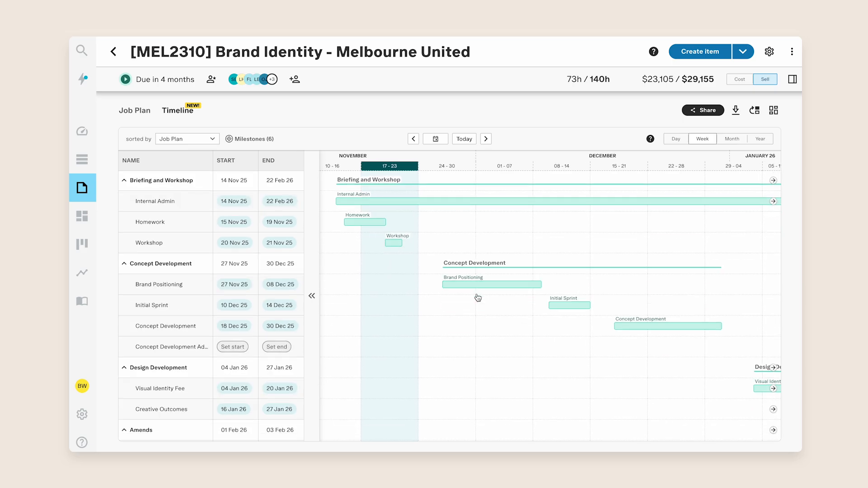
pyautogui.hscroll(1, 476, 297)
pyautogui.scroll(7, 179, 323)
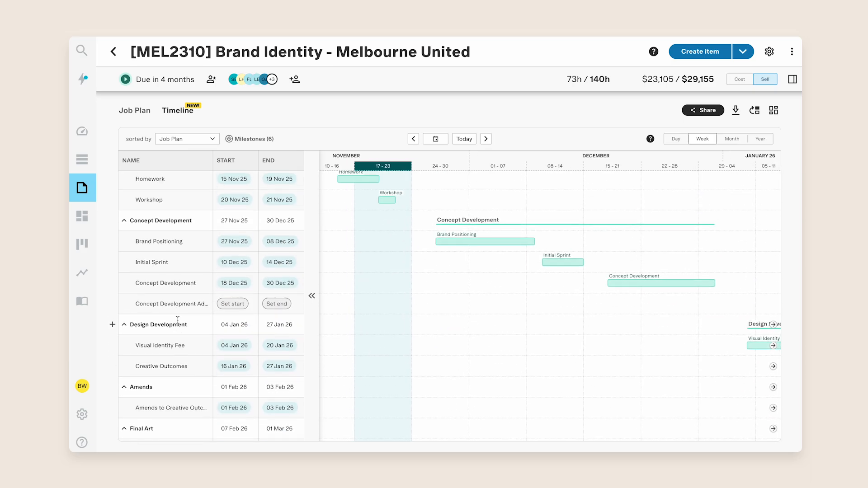
pyautogui.hscroll(-1, 167, 312)
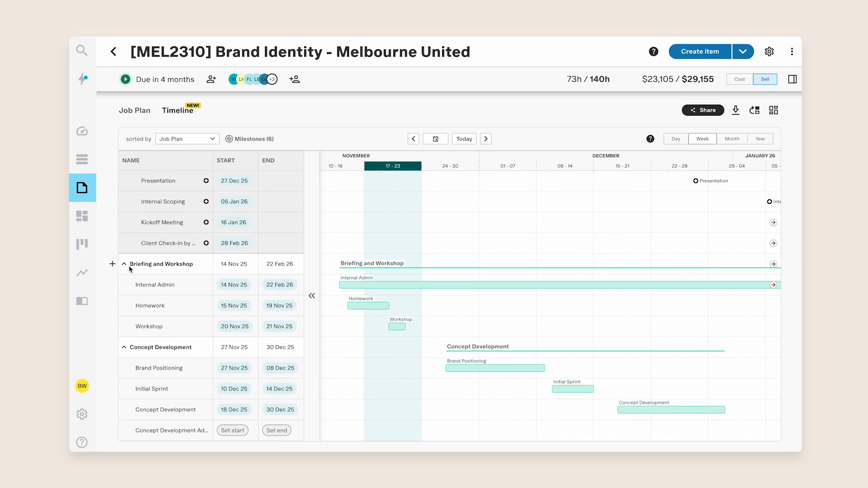
# Collapse the Briefing and Workshop and Concept Development phases, and expand both again
pyautogui.click(123, 264)
pyautogui.click(124, 284)
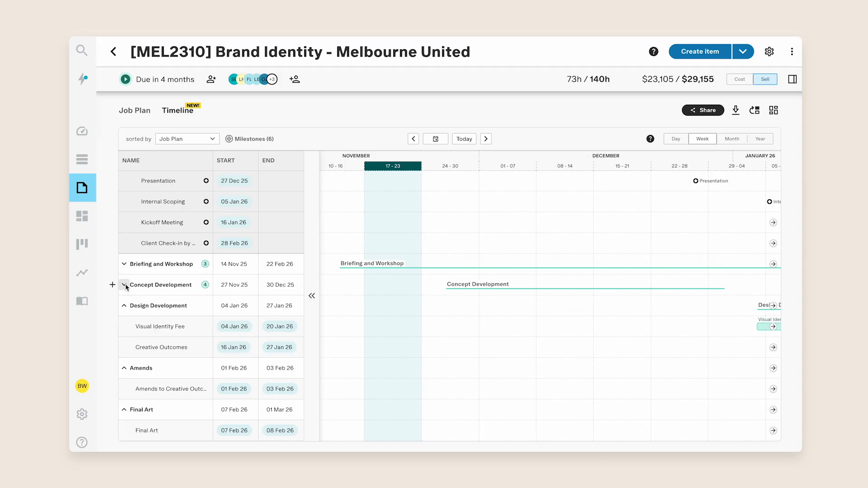
pyautogui.click(124, 284)
pyautogui.scroll(-3, 127, 287)
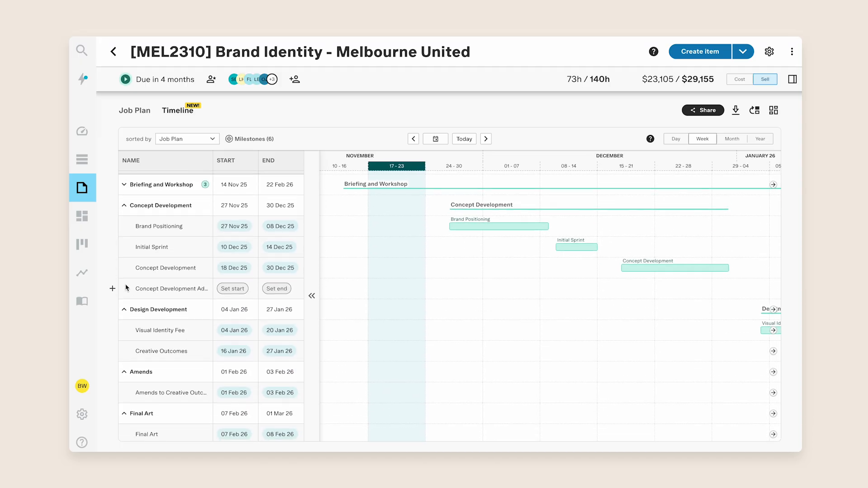
pyautogui.scroll(5, 127, 288)
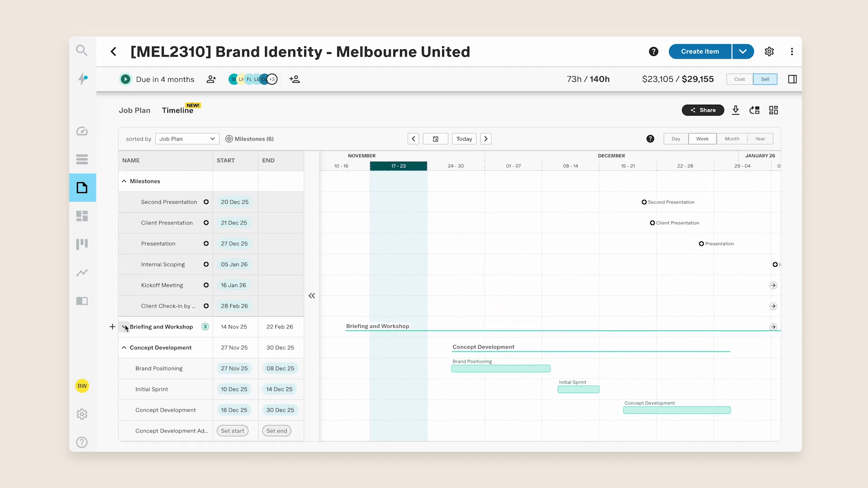
pyautogui.click(124, 327)
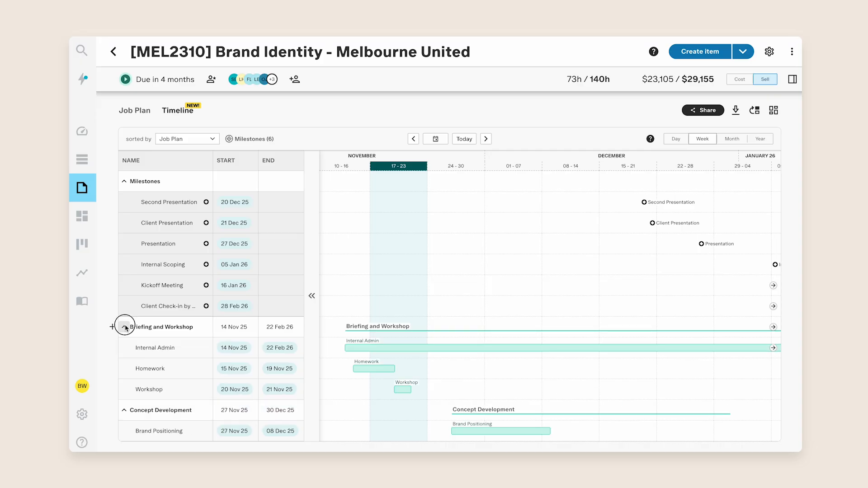
# Collapse the milestones group and all phases of the timeline at once
pyautogui.click(124, 327)
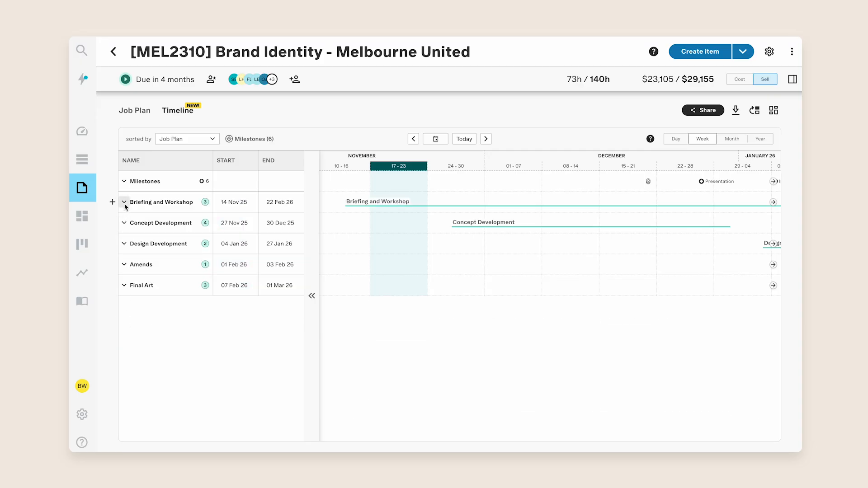
pyautogui.click(124, 205)
pyautogui.click(125, 328)
# Review the individual December and January milestones, collapse their group again and expand the Concept Development phase
pyautogui.moveTo(649, 183); pyautogui.dragTo(425, 206)
pyautogui.click(124, 182)
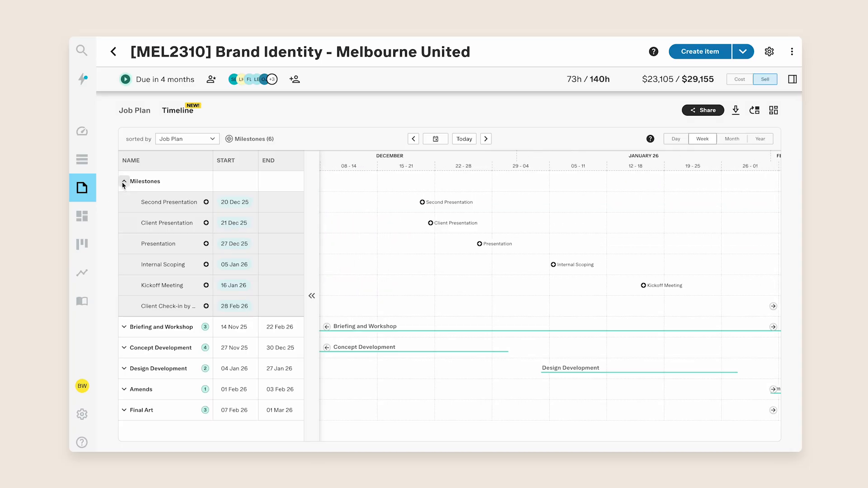
pyautogui.click(124, 182)
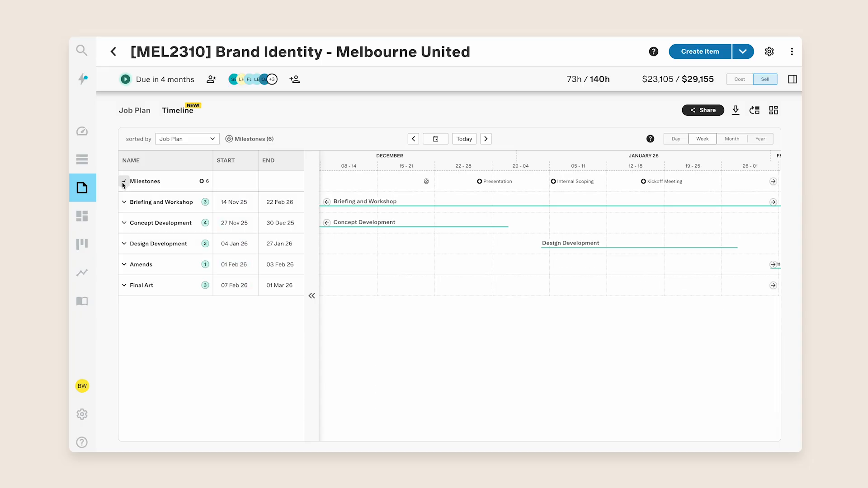
pyautogui.click(125, 223)
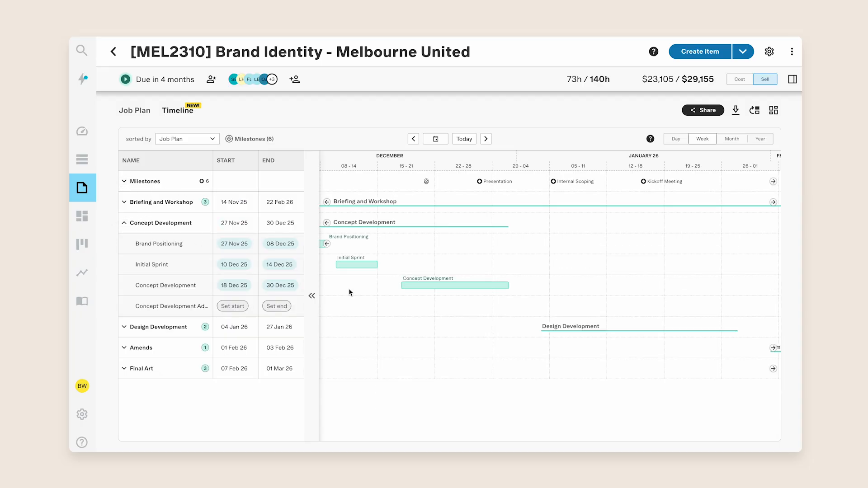
pyautogui.hscroll(-1, 351, 292)
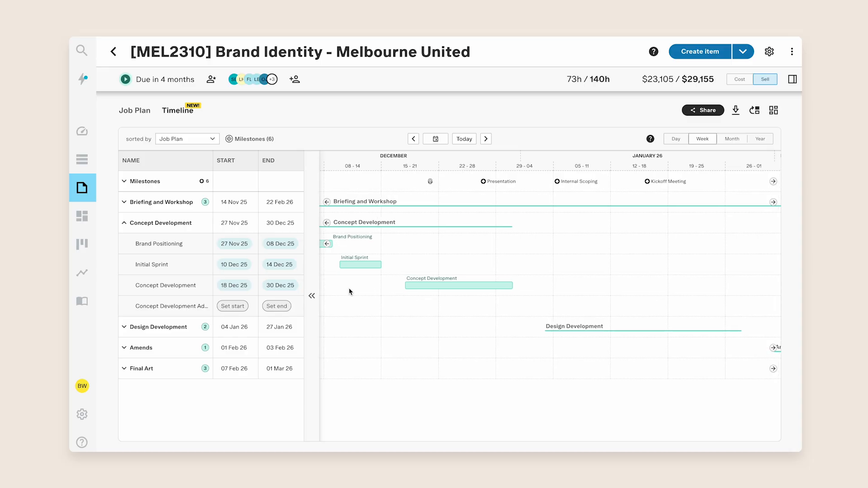
pyautogui.click(231, 307)
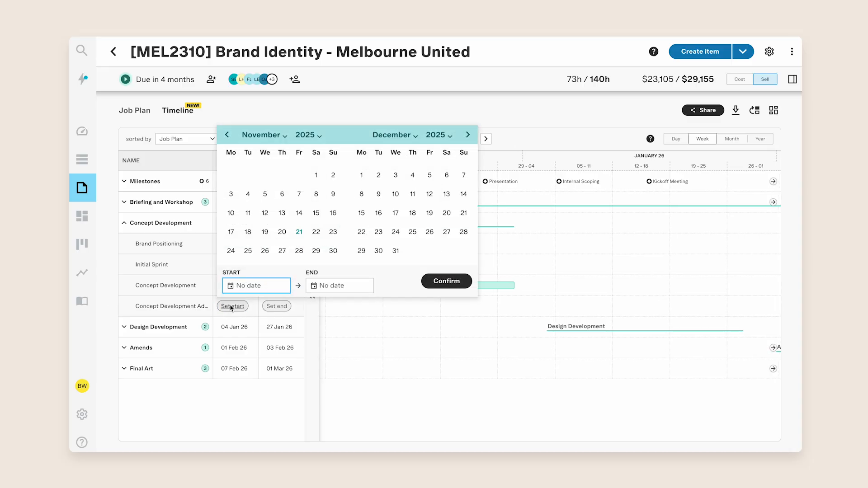
pyautogui.click(282, 232)
pyautogui.click(332, 252)
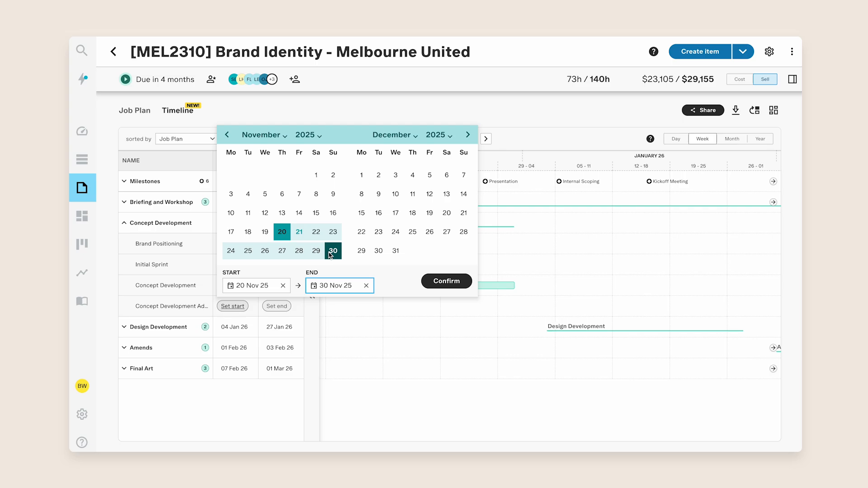
pyautogui.press('Escape')
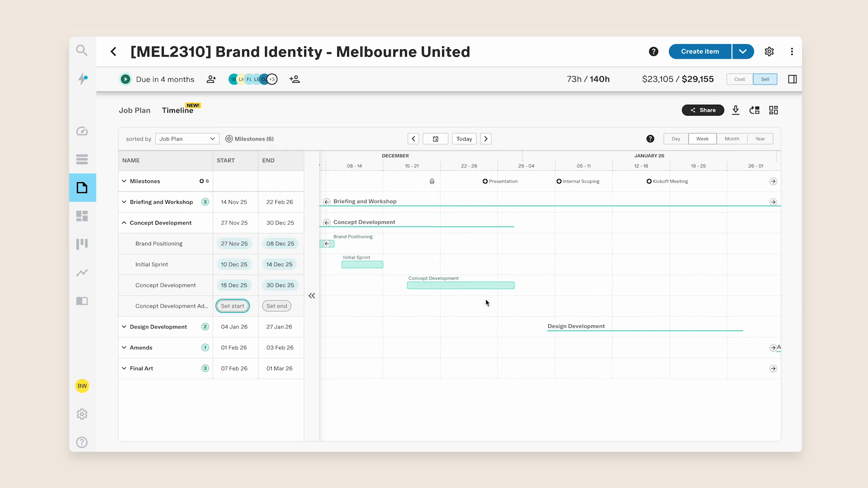
# Draw a bar for the undated Concept Development Additional item from 30 Dec 25 to 02 Jan 26
pyautogui.moveTo(508, 307)
pyautogui.mouseDown()
pyautogui.moveTo(587, 309)
pyautogui.moveTo(512, 306)
pyautogui.mouseUp()
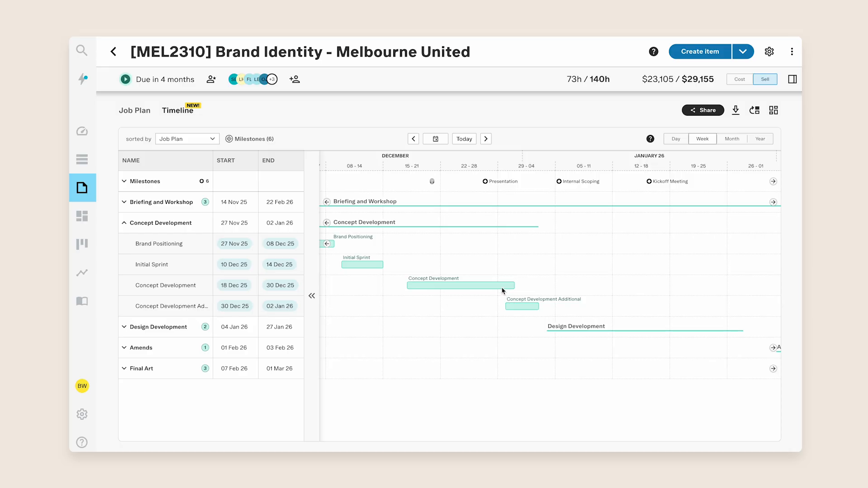
# Add a milestone named Presentation, dated 20 Dec 25, to the Concept Development item and save the item
pyautogui.click(503, 286)
pyautogui.click(576, 337)
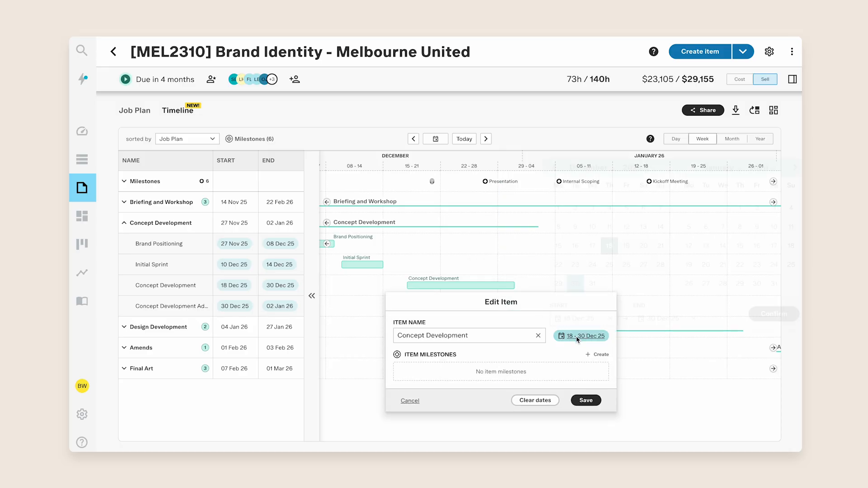
pyautogui.click(576, 337)
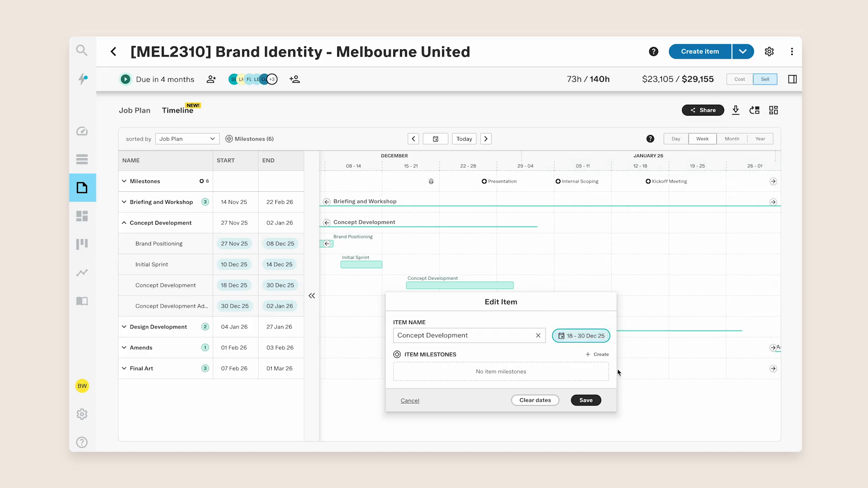
pyautogui.click(594, 359)
pyautogui.write('Presentation')
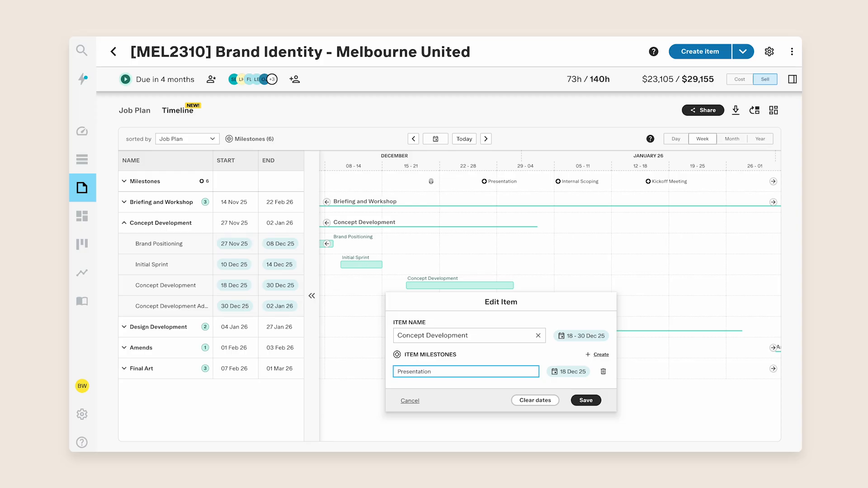
pyautogui.click(570, 372)
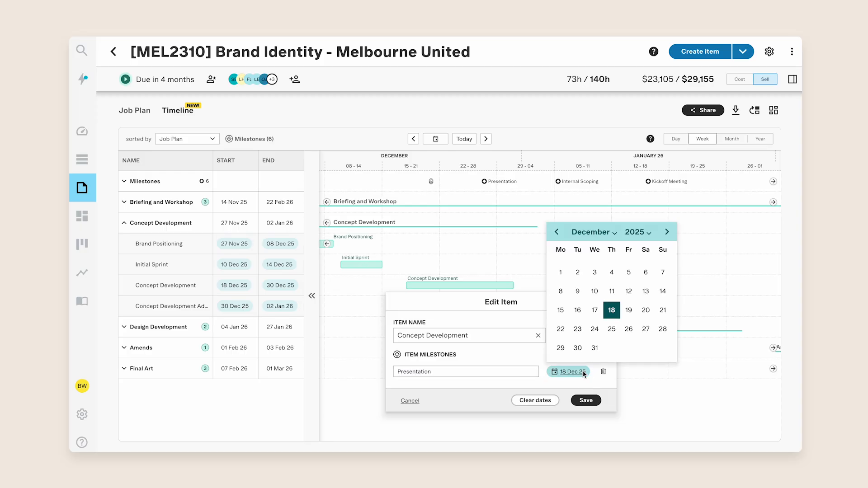
pyautogui.click(645, 311)
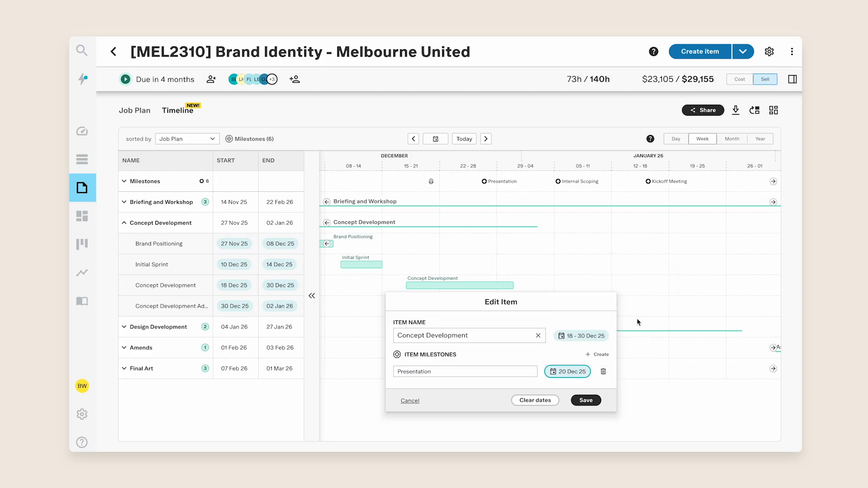
pyautogui.click(598, 356)
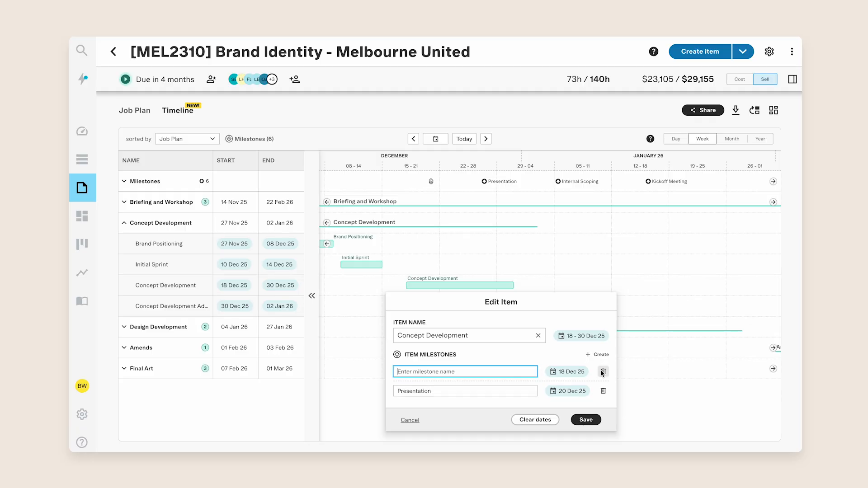
pyautogui.click(603, 372)
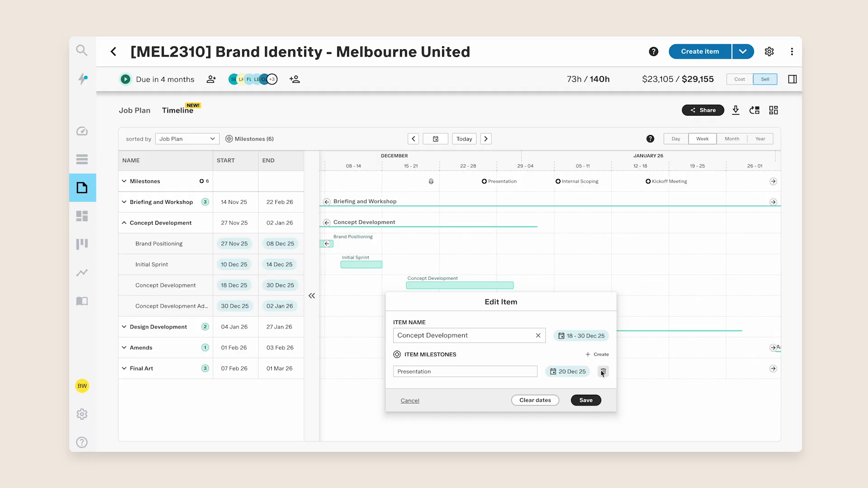
pyautogui.click(586, 401)
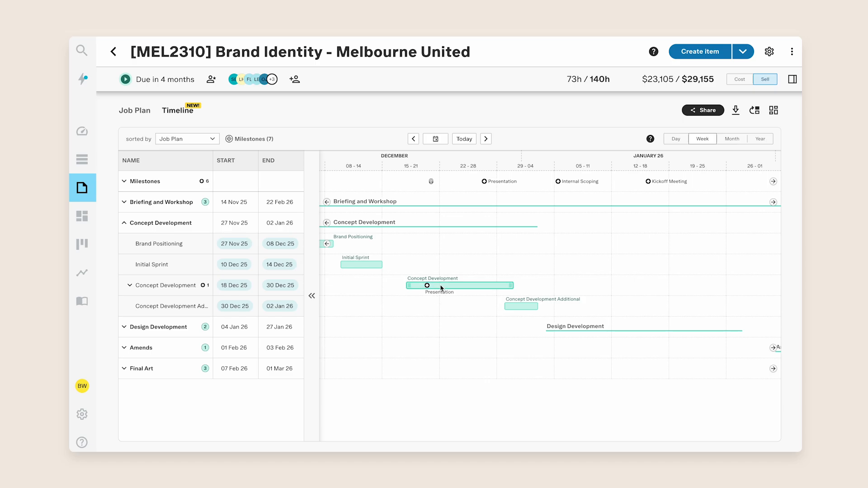
# Shift the Concept Development item together with its milestone to run from 19 Dec to 31 Dec 25
pyautogui.moveTo(439, 287); pyautogui.dragTo(503, 285)
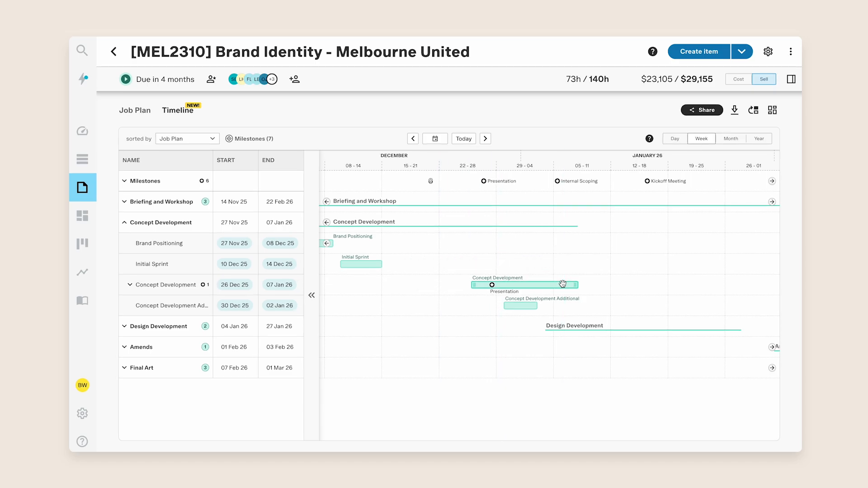
pyautogui.moveTo(562, 284); pyautogui.dragTo(506, 283)
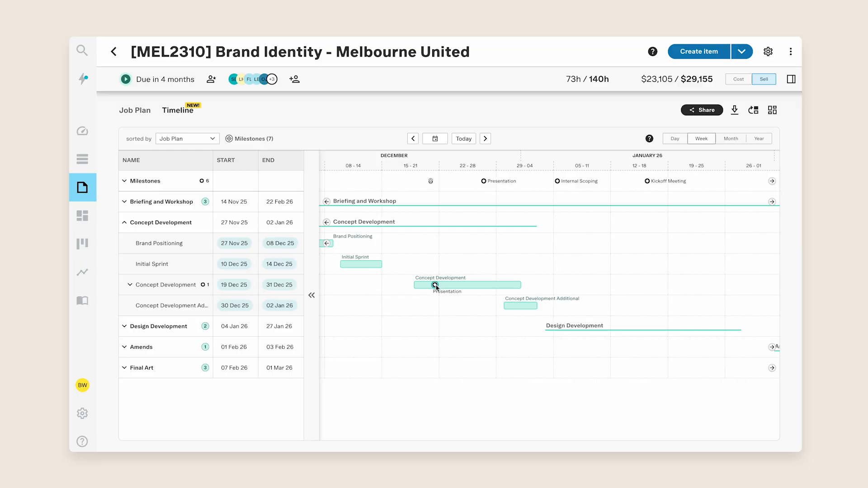
# Change the Presentation milestone on the Concept Development item from linked to Standalone and save it
pyautogui.click(435, 285)
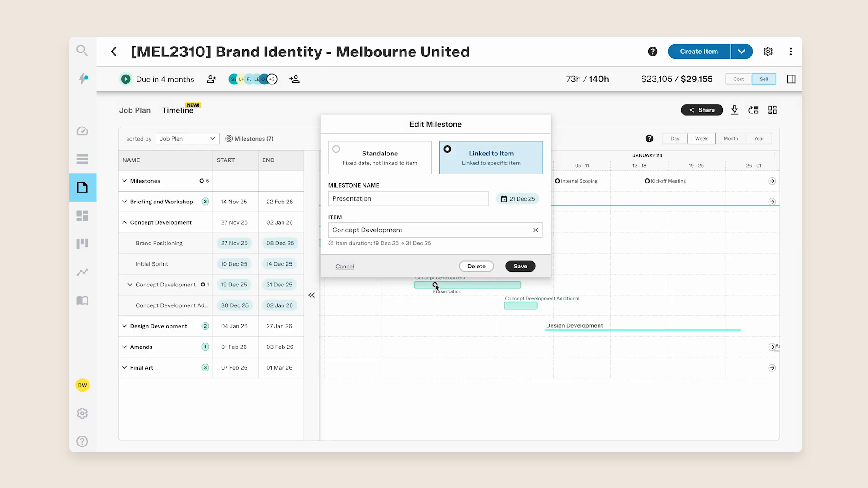
pyautogui.click(408, 170)
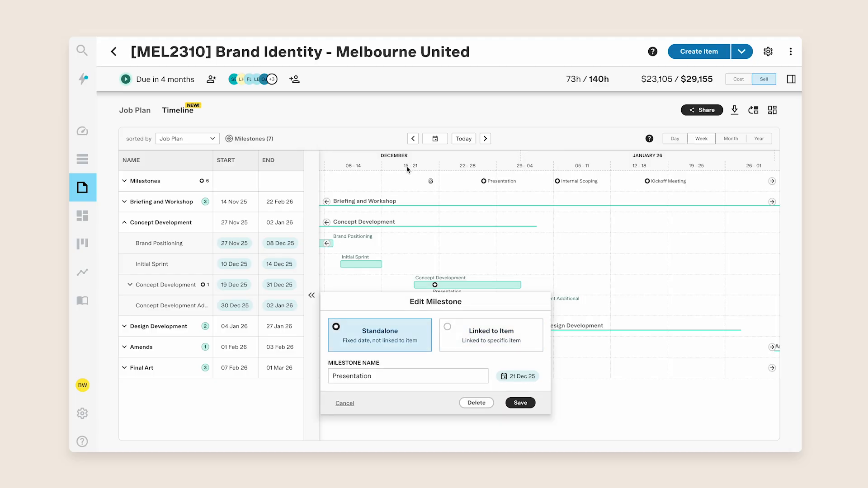
pyautogui.click(520, 402)
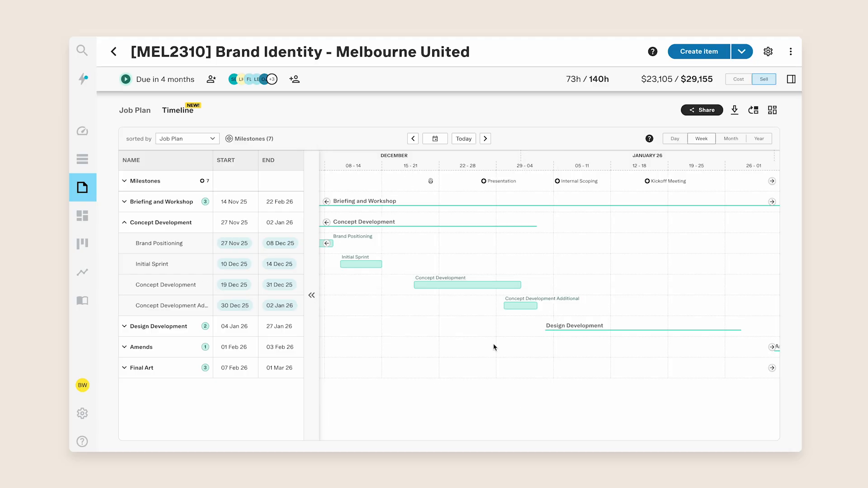
# Review the grouped December milestones, the job's full milestone list and the details of the Internal Scoping milestone
pyautogui.click(431, 181)
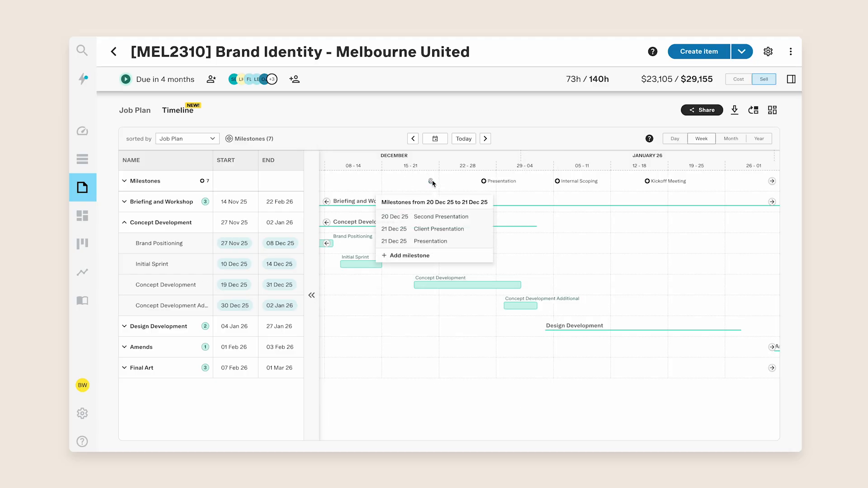
pyautogui.click(431, 182)
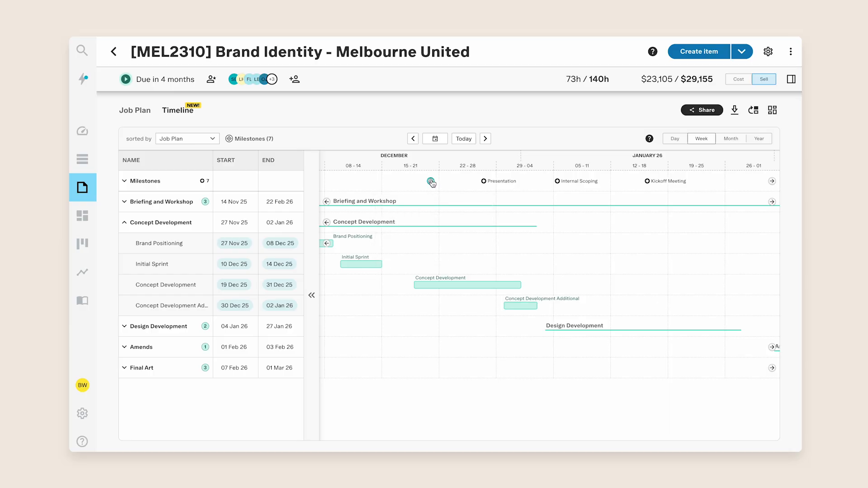
pyautogui.click(251, 140)
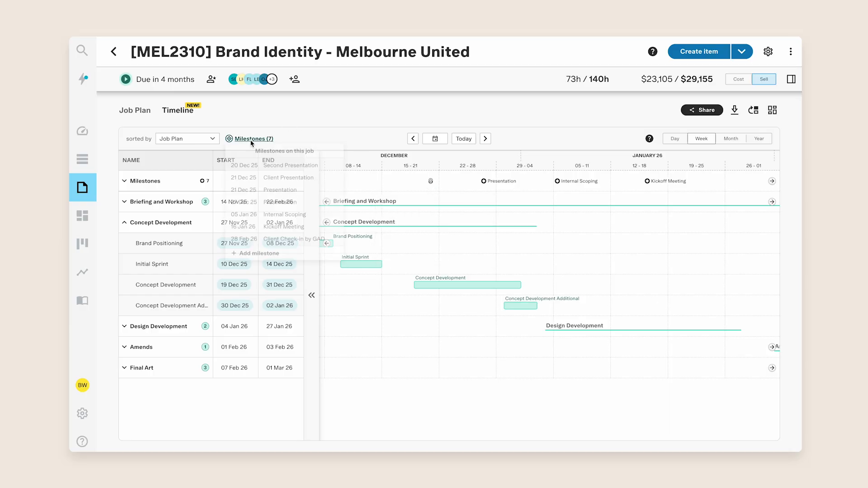
pyautogui.click(335, 220)
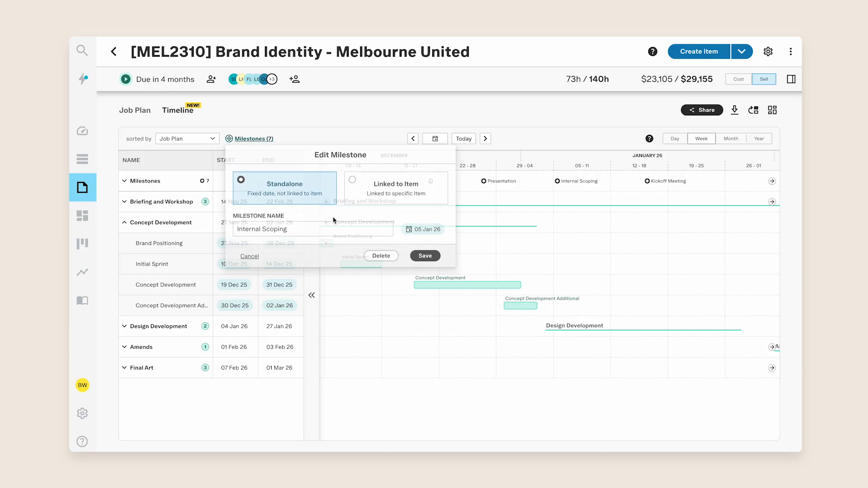
pyautogui.press('Escape')
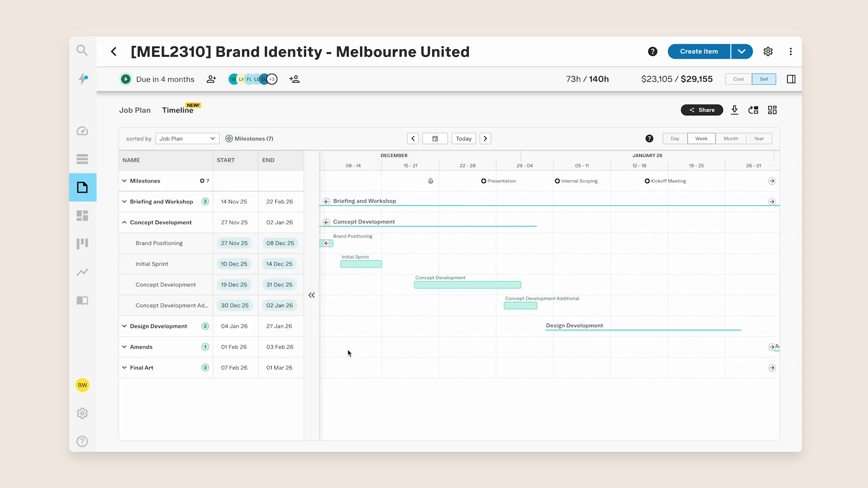
# Insert an item named New Item directly below the Concept Development item
pyautogui.moveTo(115, 307)
pyautogui.click(114, 286)
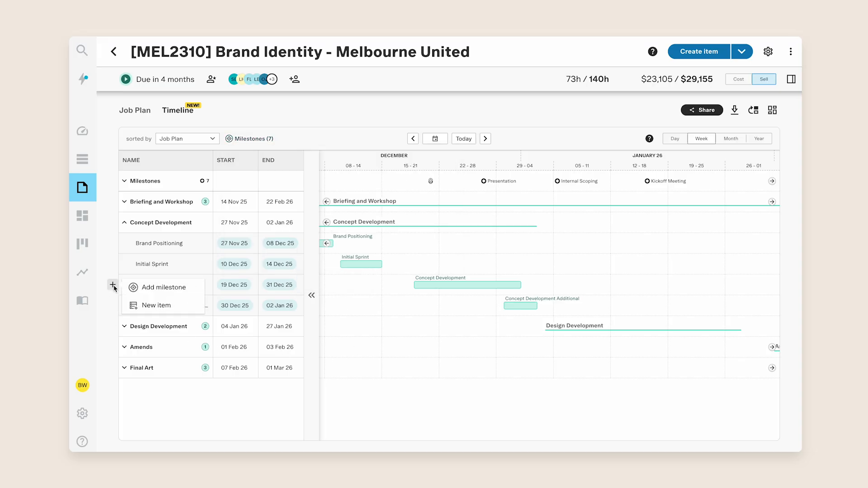
pyautogui.click(136, 305)
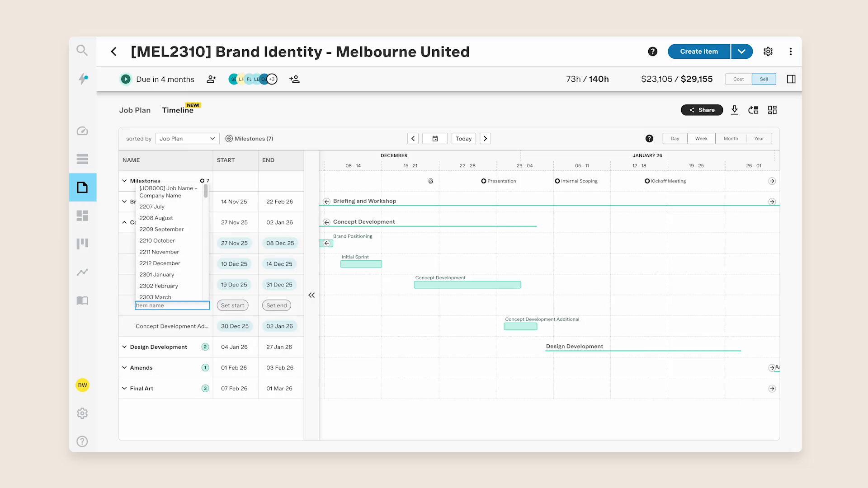
pyautogui.write('New Item')
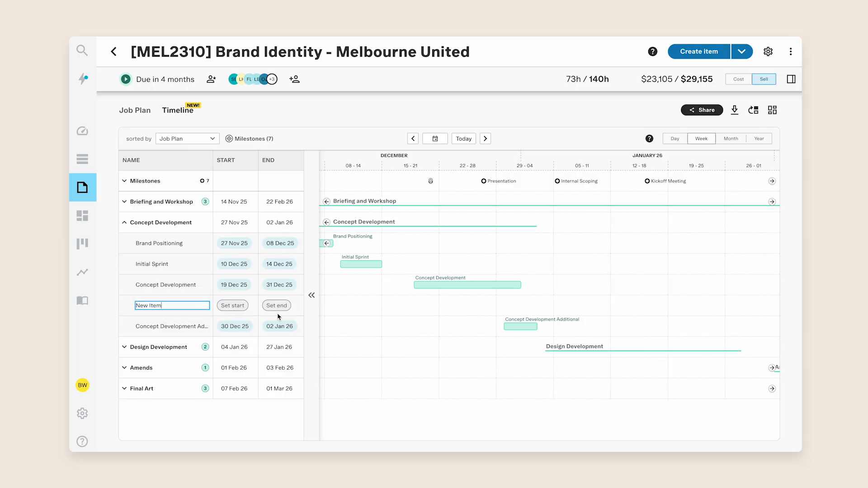
# Draw a bar for New Item from 24 to 29 Dec 25 and shift it to run from 04 to 09 Jan 26
pyautogui.click(459, 306)
pyautogui.moveTo(464, 309); pyautogui.dragTo(502, 308)
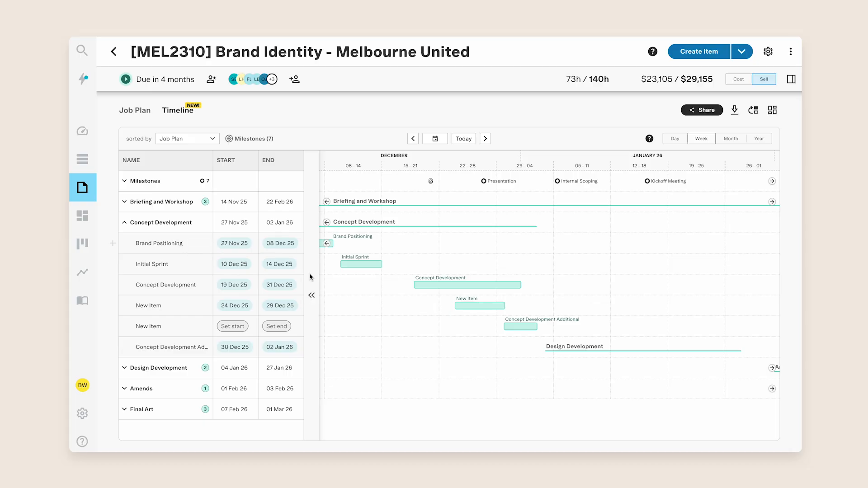
pyautogui.moveTo(476, 307); pyautogui.dragTo(566, 307)
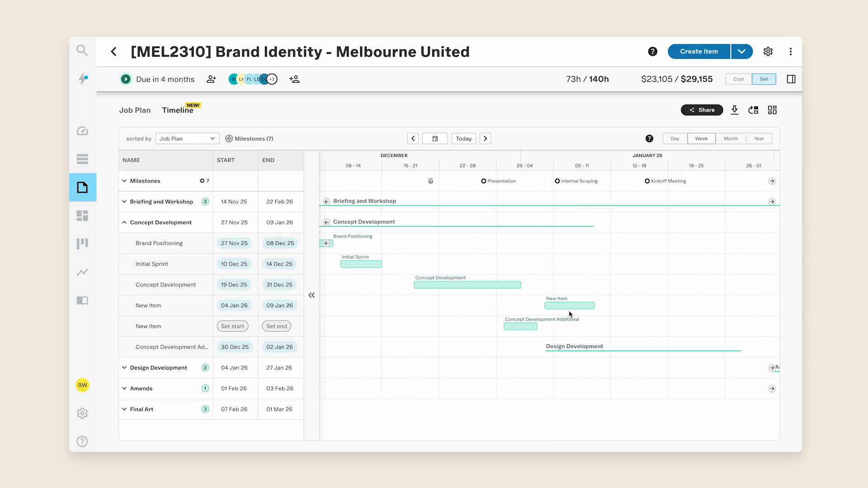
# Link the end of Initial Sprint to the start of Concept Development, with a dependency lag of At Least 3 days, and save
pyautogui.moveTo(385, 265); pyautogui.dragTo(411, 284)
pyautogui.click(426, 287)
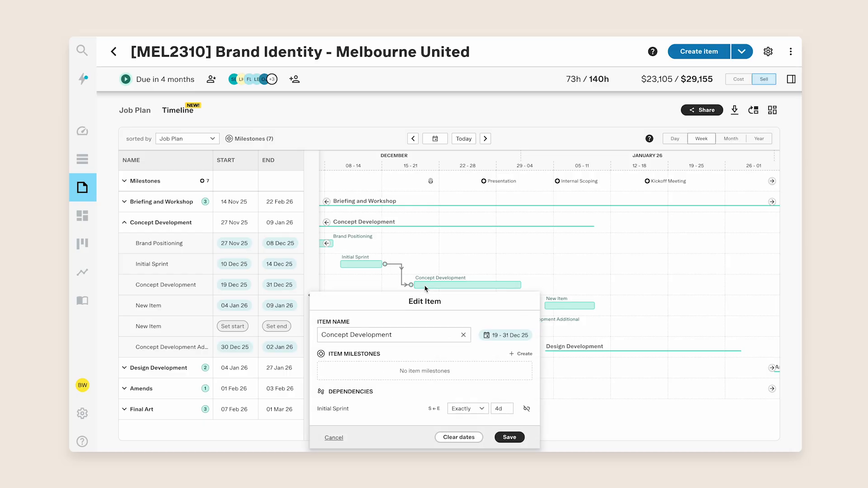
pyautogui.click(481, 409)
pyautogui.click(479, 431)
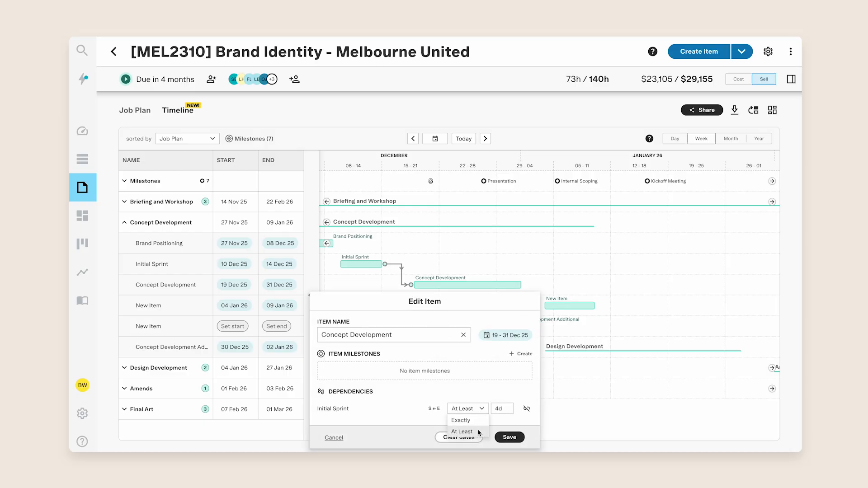
pyautogui.click(501, 413)
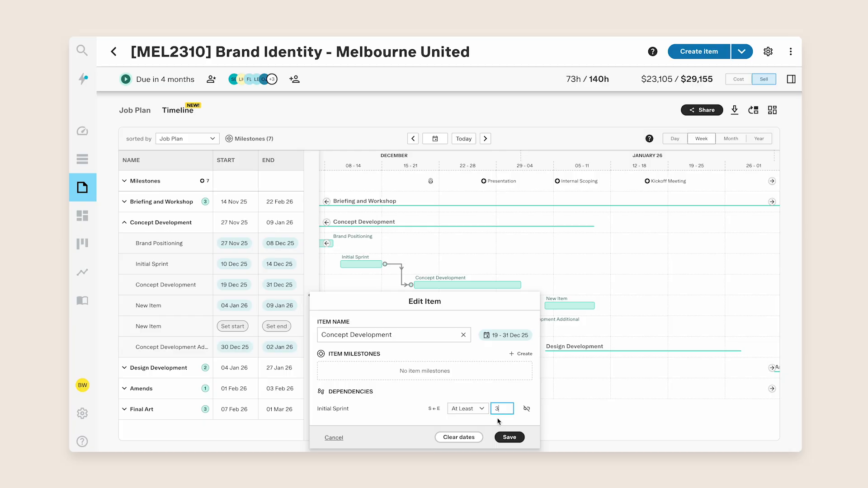
pyautogui.write('3')
pyautogui.click(505, 437)
pyautogui.click(505, 437)
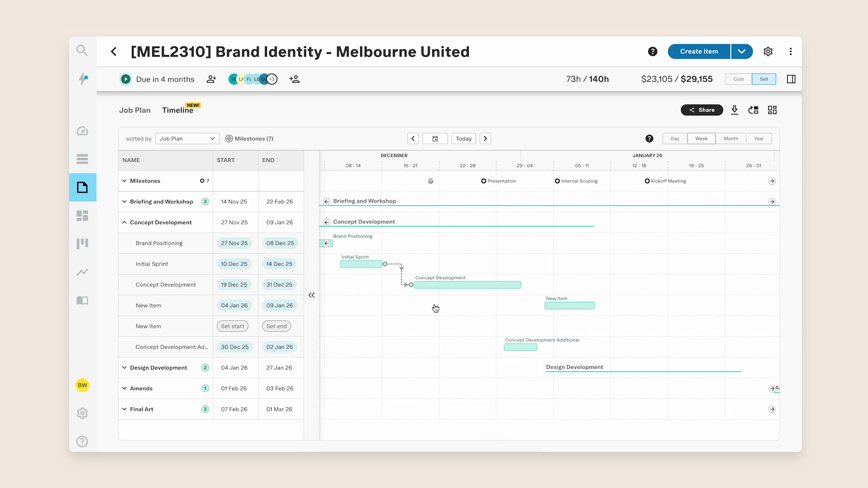
# Shift Concept Development to 25 Dec 25 and back to 19 Dec 25, and link its end to New Item's start with a minimum-lag dependency
pyautogui.moveTo(431, 286); pyautogui.dragTo(477, 283)
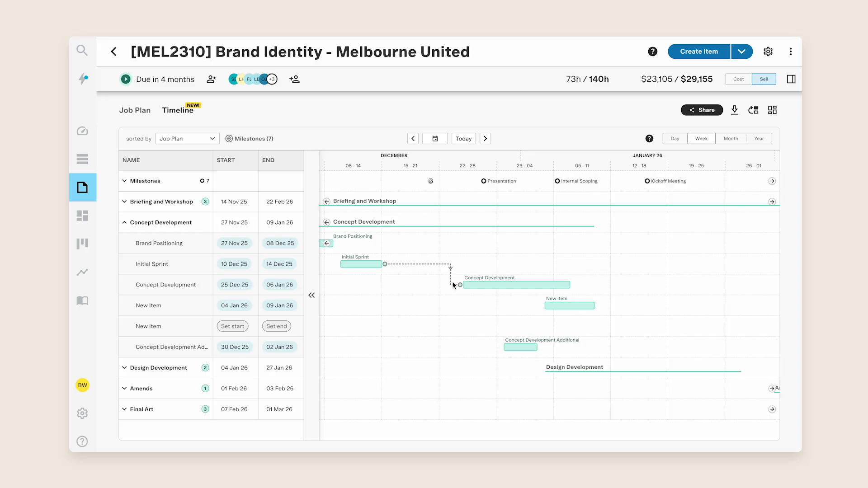
pyautogui.moveTo(472, 284); pyautogui.dragTo(427, 283)
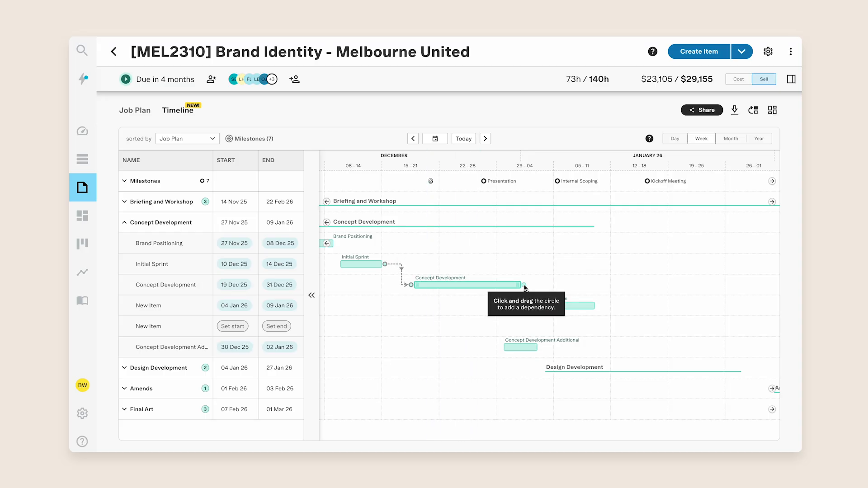
pyautogui.moveTo(524, 287); pyautogui.dragTo(547, 305)
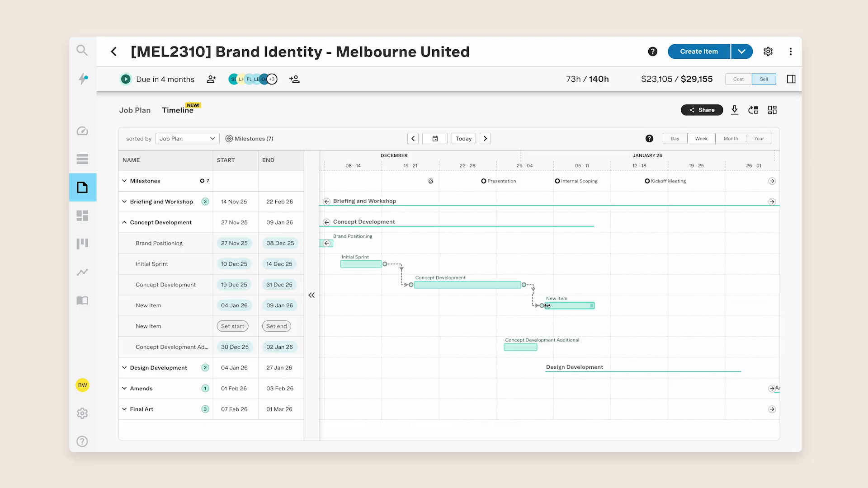
# Review the timeline's keyboard shortcuts for navigation and editing
pyautogui.click(650, 139)
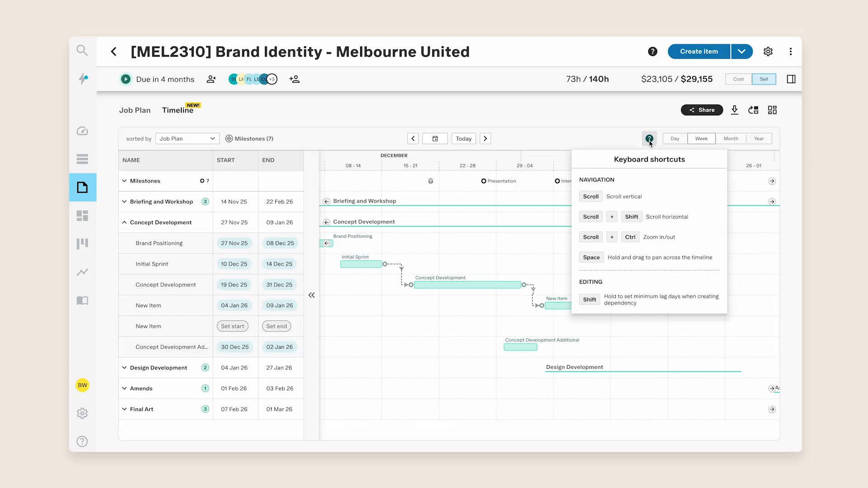
pyautogui.click(650, 141)
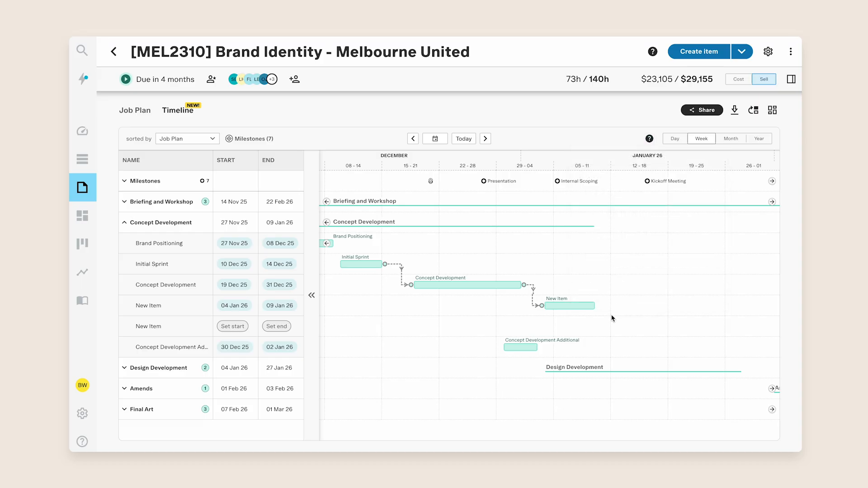
# Expand all groups in the Month view and shift the Design Development items with their dependants so the phase runs 25 Jan to 17 Feb 26
pyautogui.scroll(-5, 612, 319)
pyautogui.hscroll(3, 612, 318)
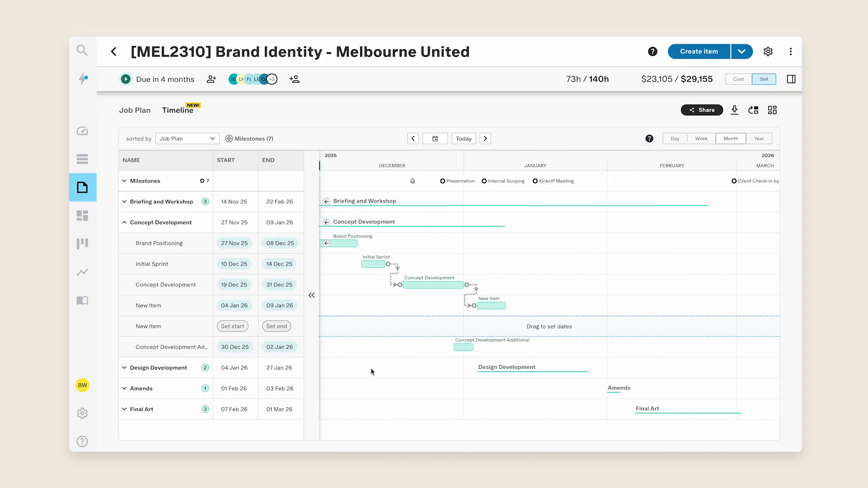
pyautogui.keyDown('shift'); pyautogui.click(125, 370); pyautogui.keyUp('shift')
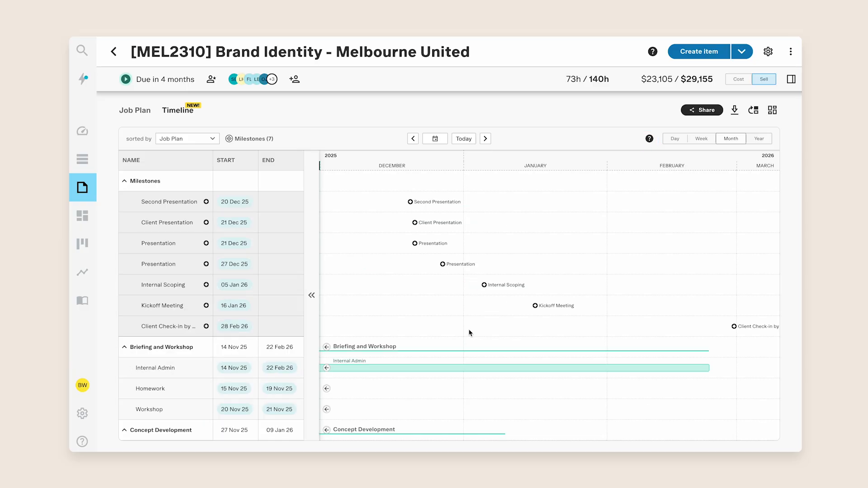
pyautogui.scroll(-8, 469, 334)
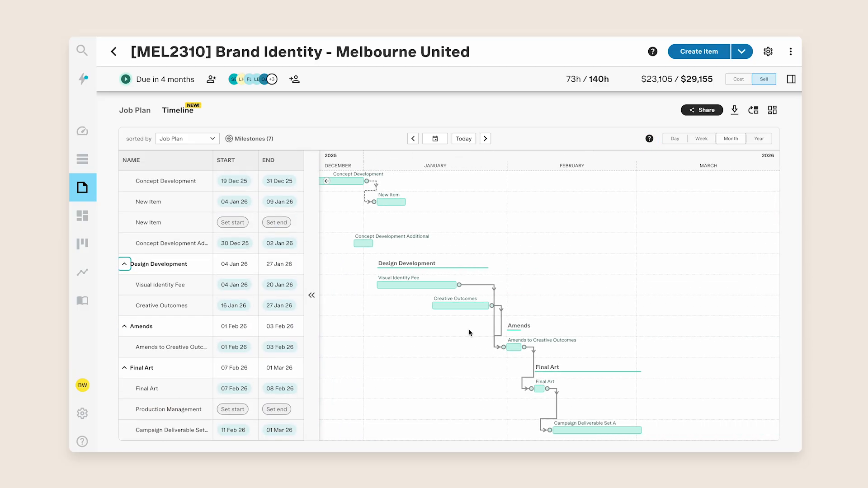
pyautogui.moveTo(405, 284); pyautogui.dragTo(502, 281)
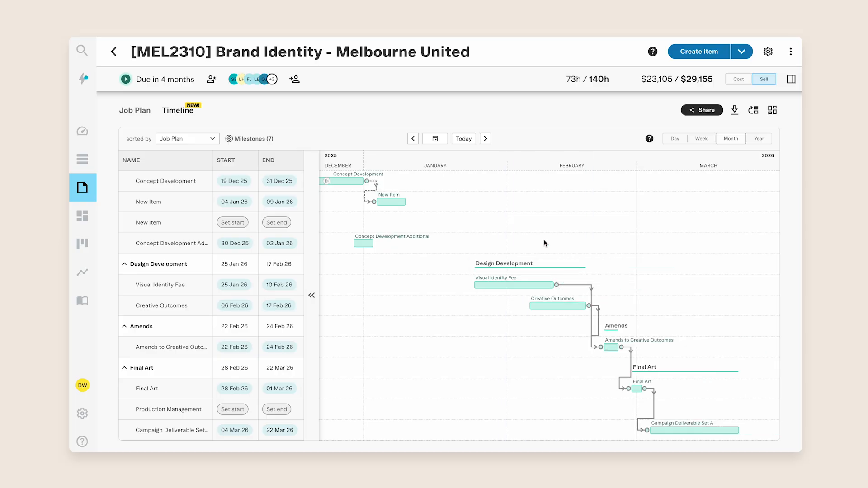
# In the shareable client view, hide the Internal Admin item from the client and collapse the Milestones group
pyautogui.click(697, 112)
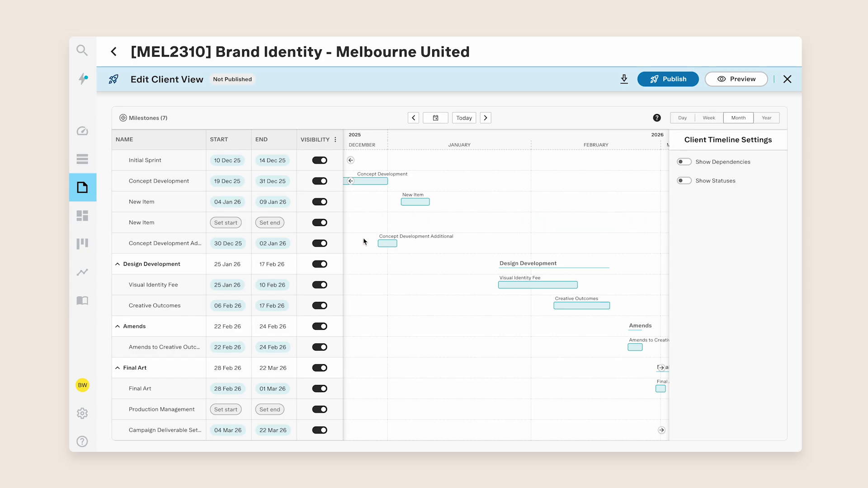
pyautogui.scroll(5, 261, 252)
pyautogui.scroll(1, 261, 252)
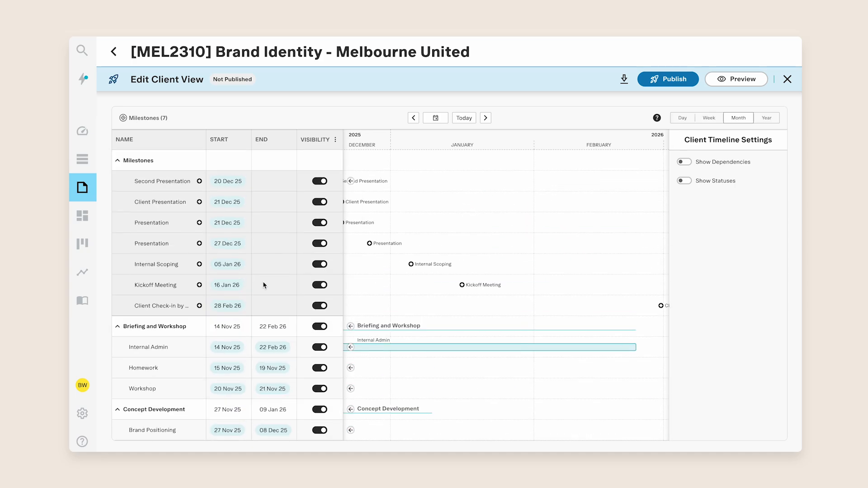
pyautogui.click(322, 348)
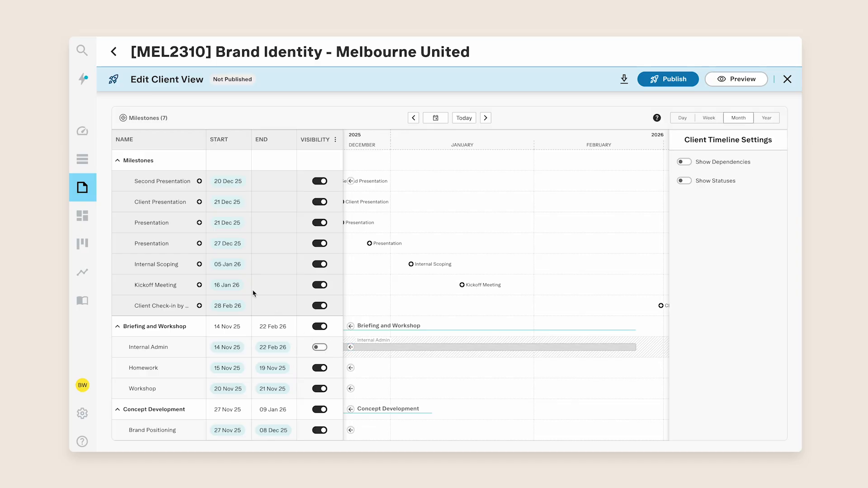
pyautogui.click(119, 165)
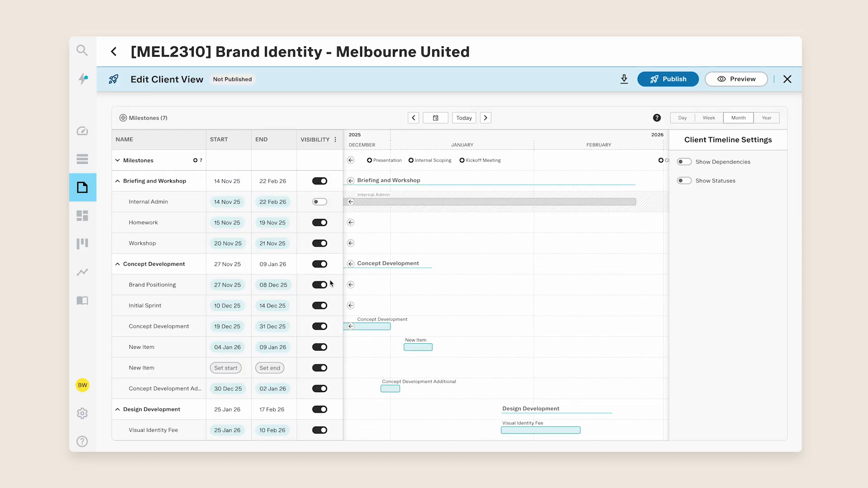
# Try hiding the whole Concept Development phase and showing dependencies in the client view, and revert both settings
pyautogui.click(324, 266)
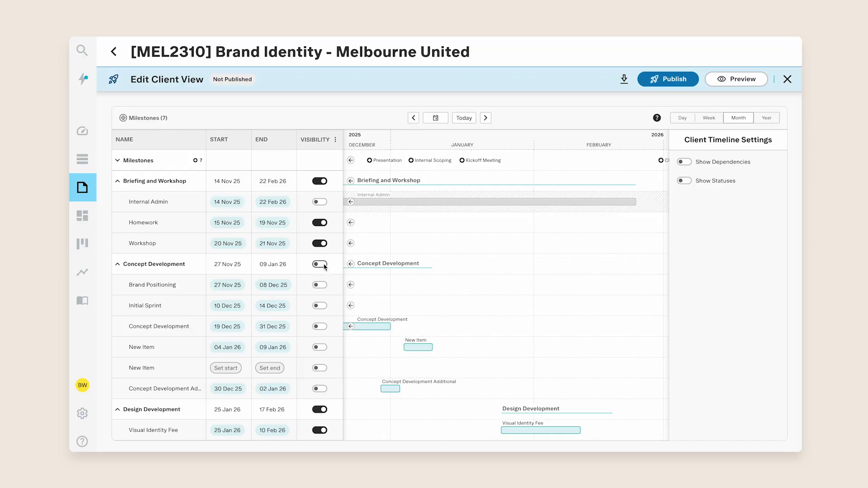
pyautogui.click(685, 162)
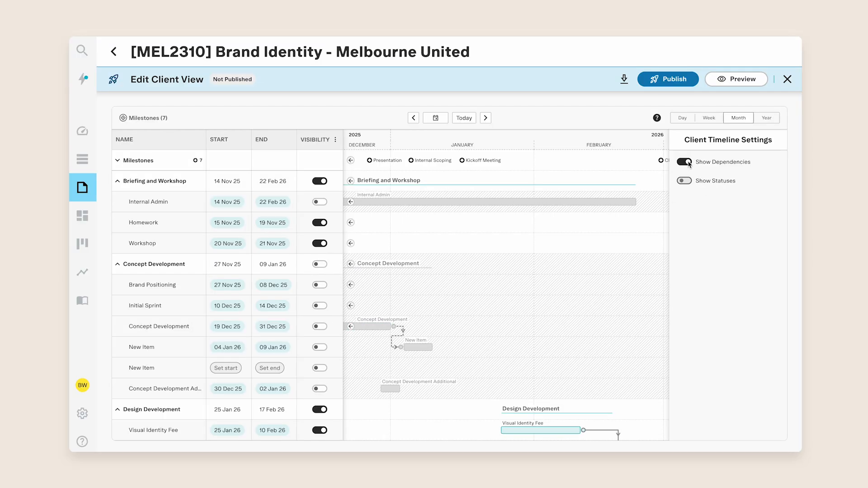
pyautogui.click(688, 163)
pyautogui.click(323, 267)
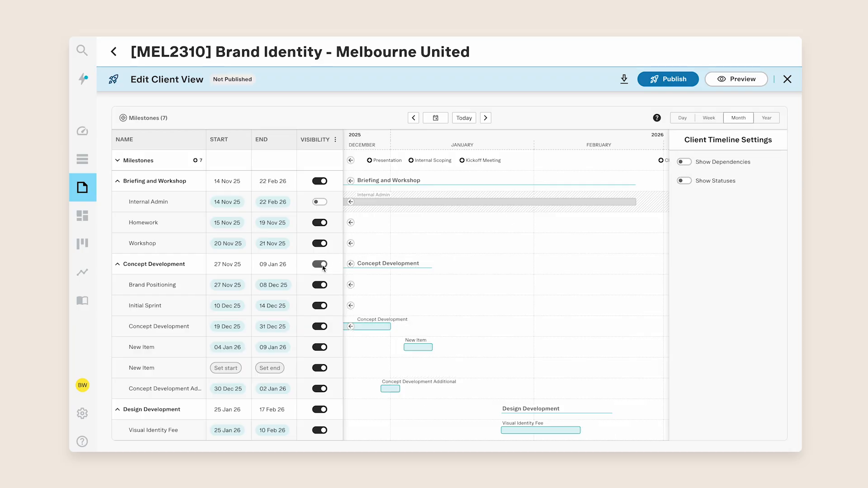
# Publish the client timeline to generate its view-only shareable link
pyautogui.click(673, 80)
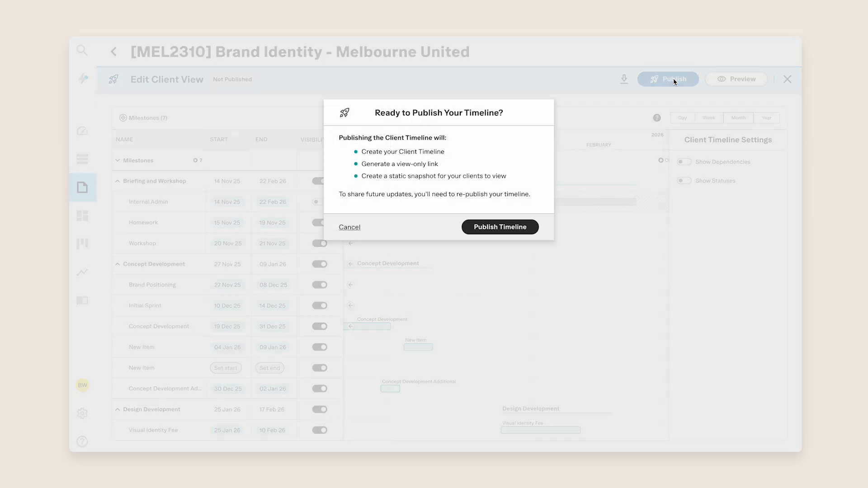
pyautogui.click(518, 228)
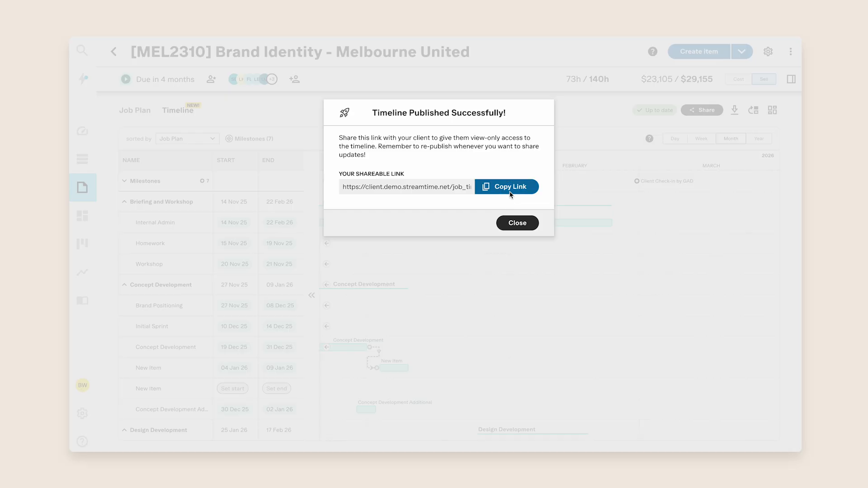
# Copy the published timeline's shareable link, close the confirmation and reopen the client view for editing
pyautogui.click(510, 194)
pyautogui.click(518, 223)
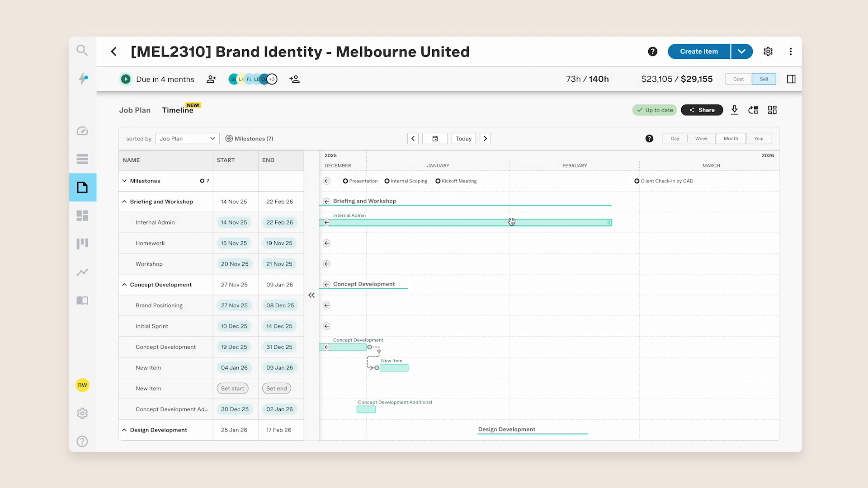
pyautogui.click(705, 111)
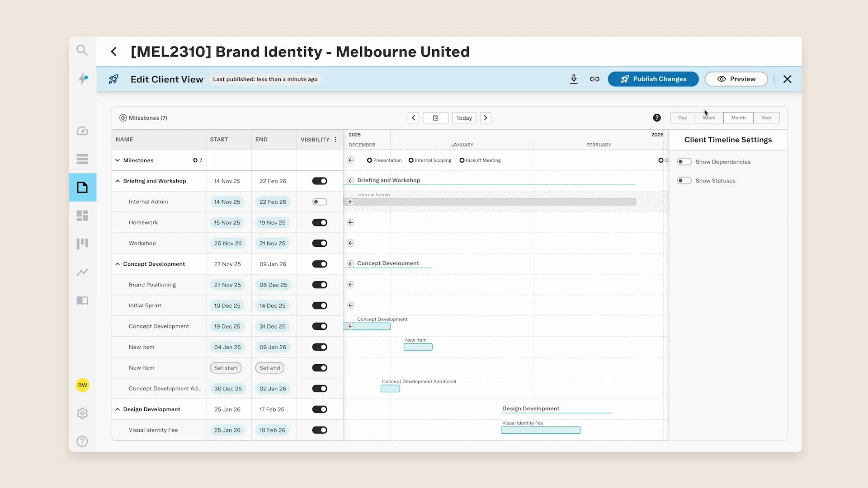
# Preview the timeline as the client sees it in day and week scales, and copy the shareable link from the client view editor
pyautogui.click(729, 84)
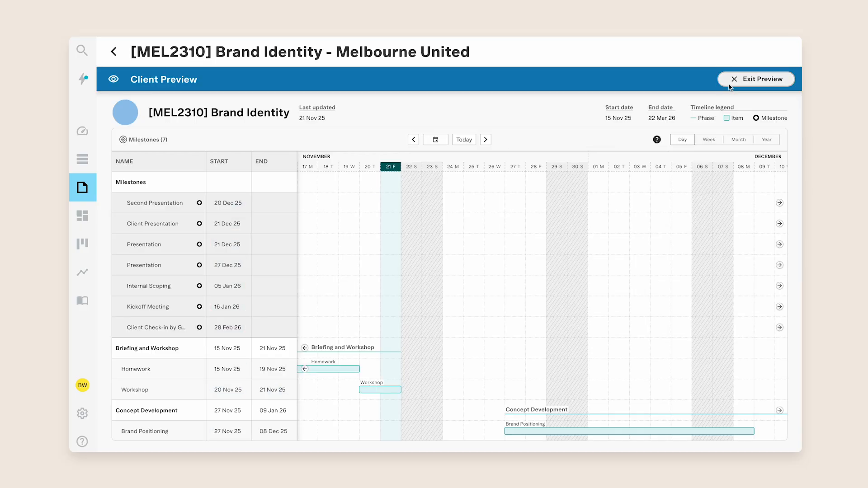
pyautogui.scroll(-3, 636, 348)
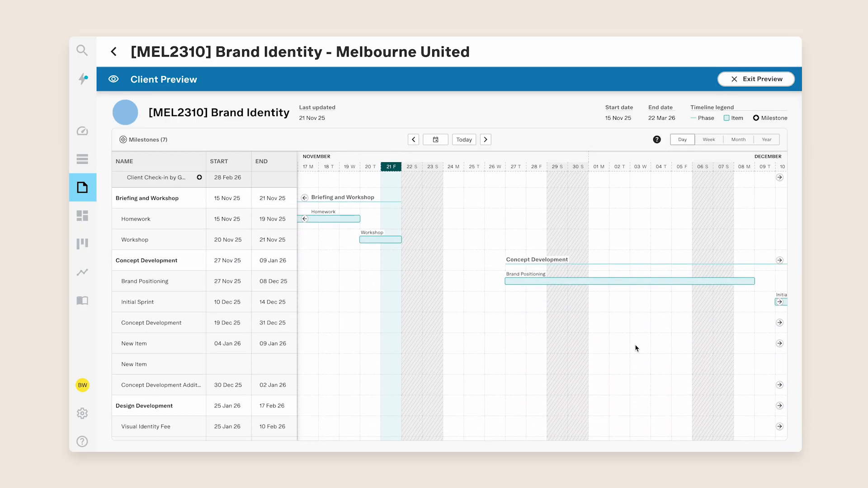
pyautogui.hscroll(3, 636, 348)
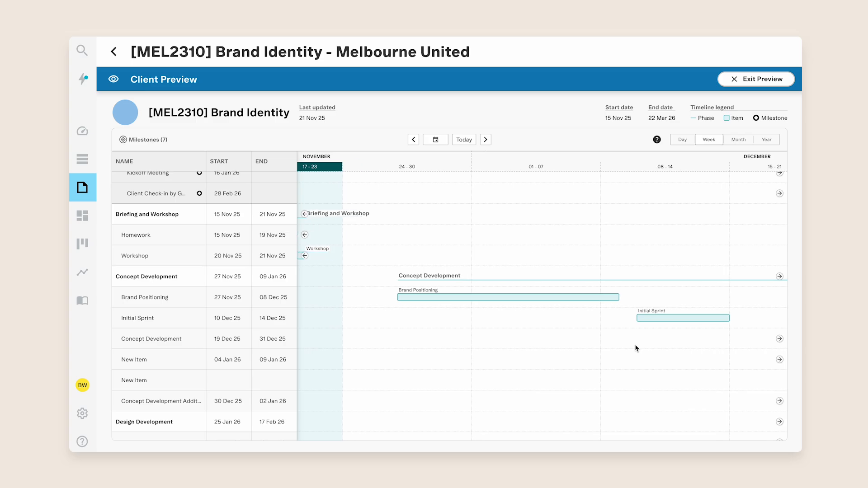
pyautogui.scroll(-1, 637, 348)
pyautogui.scroll(3, 636, 349)
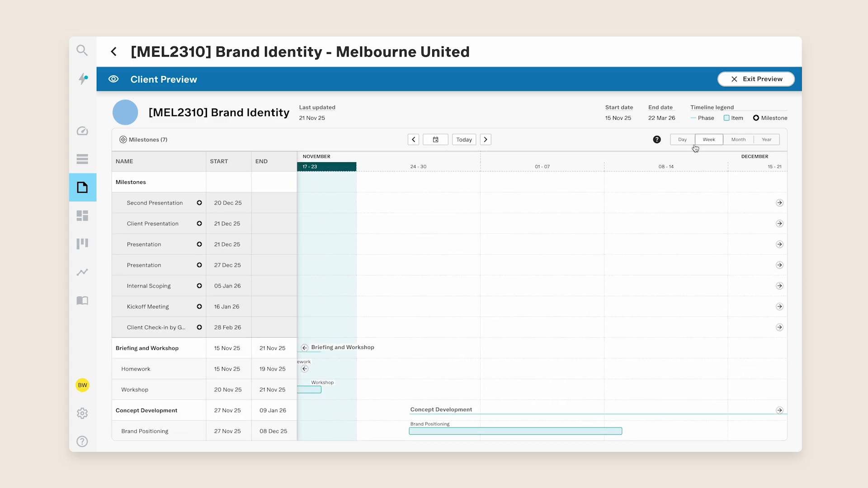
pyautogui.click(745, 80)
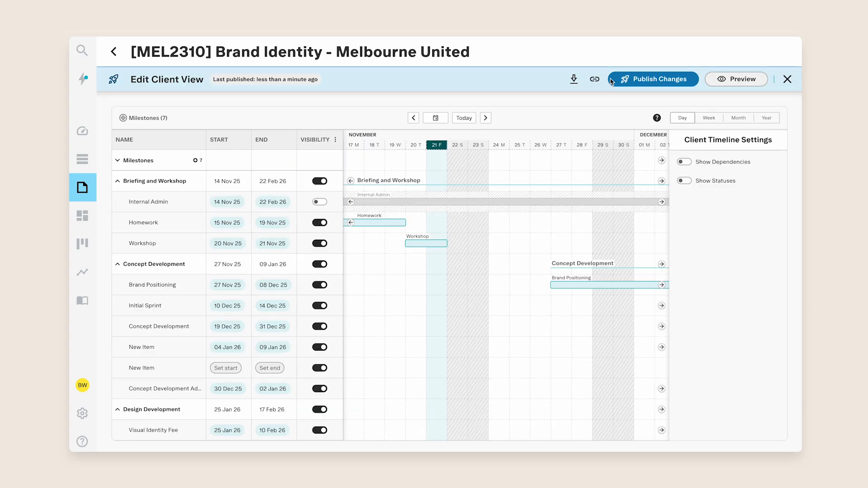
pyautogui.click(596, 83)
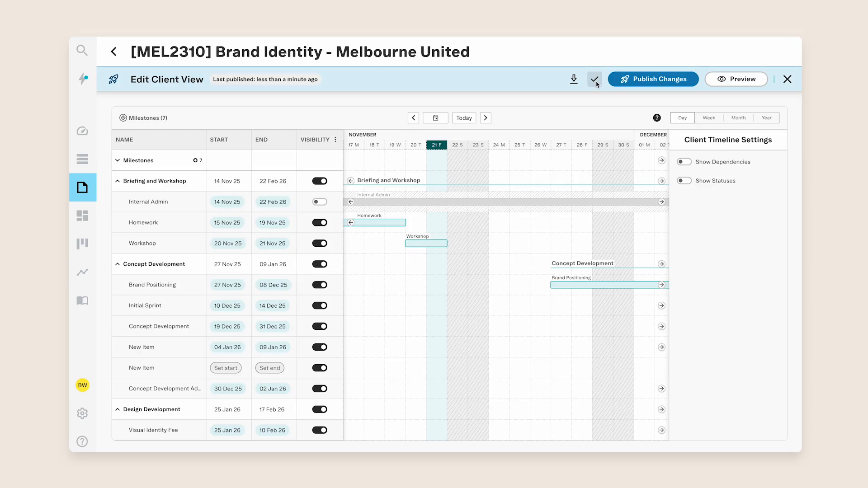
# Reschedule the Workshop item to 21–22 Nov 25 in the client view and publish the changes to the client timeline
pyautogui.moveTo(432, 244); pyautogui.dragTo(461, 243)
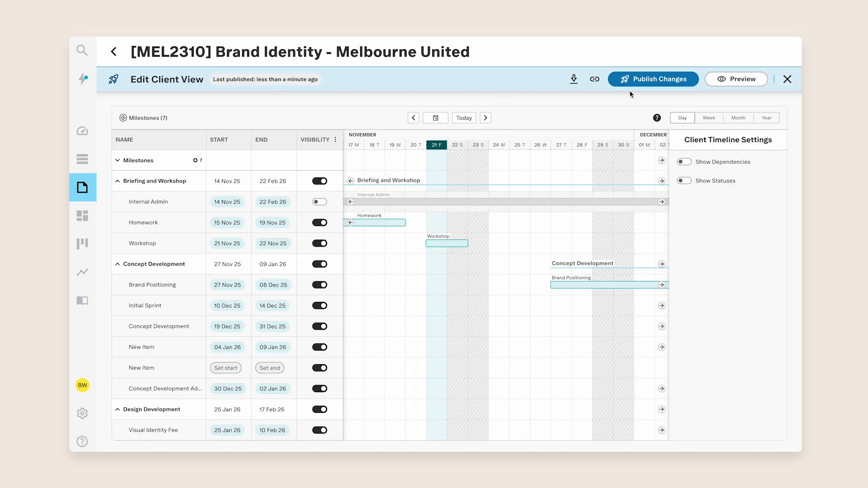
pyautogui.click(638, 81)
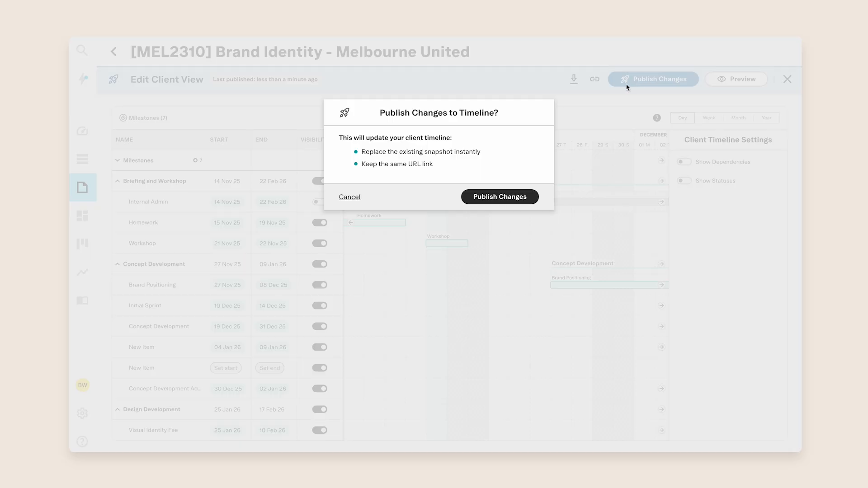
pyautogui.click(496, 197)
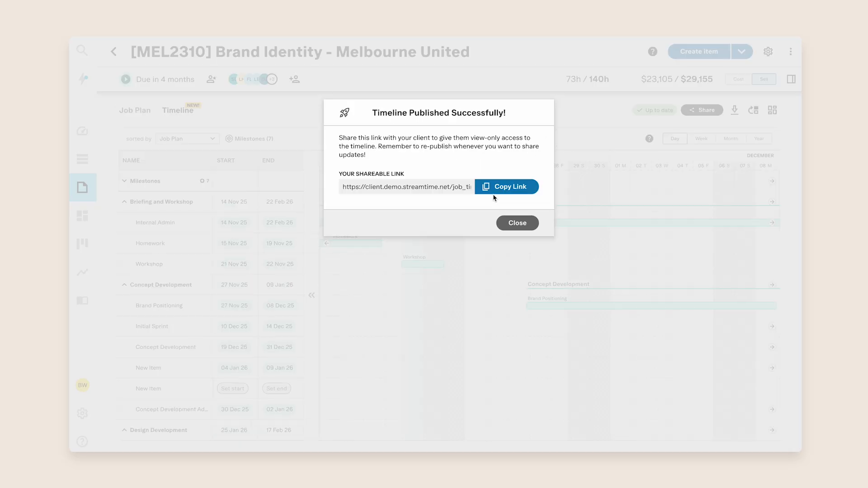
pyautogui.click(517, 224)
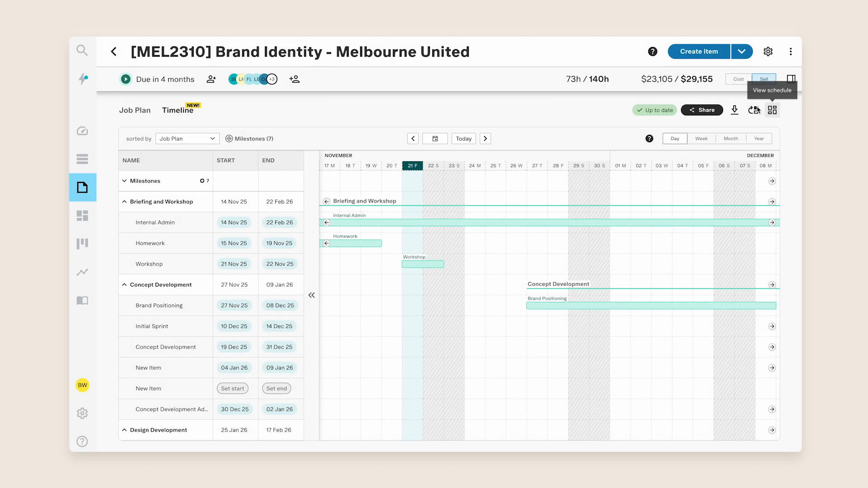
# Download the job's timeline in Gantt format using the Internal View
pyautogui.click(733, 113)
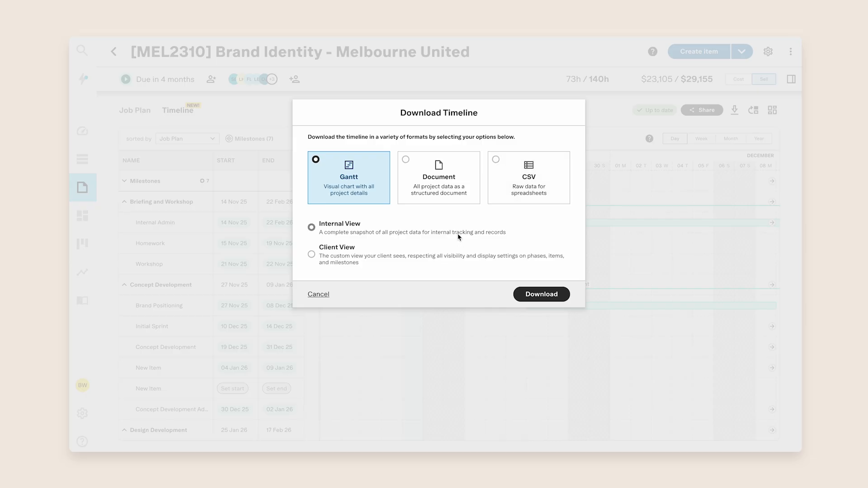
pyautogui.click(441, 267)
pyautogui.click(452, 234)
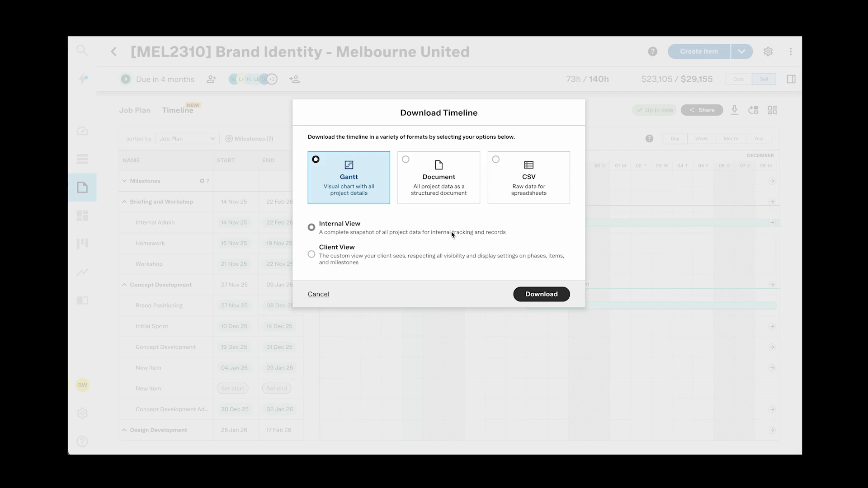
pyautogui.click(538, 294)
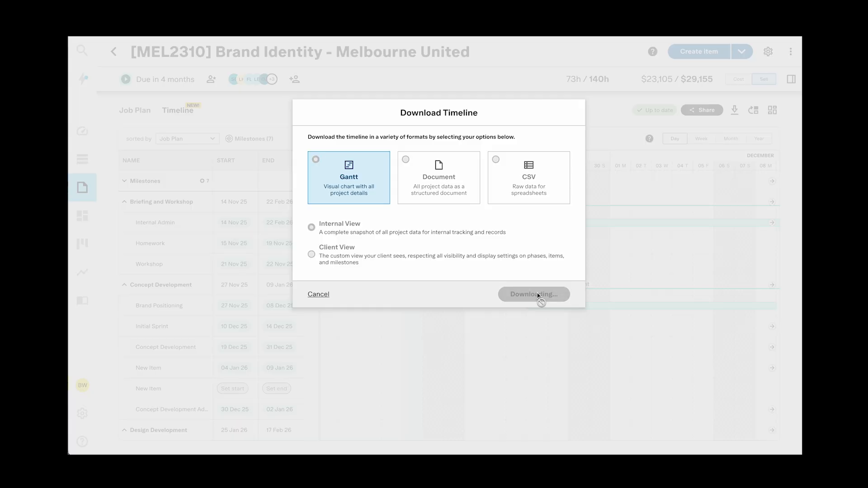